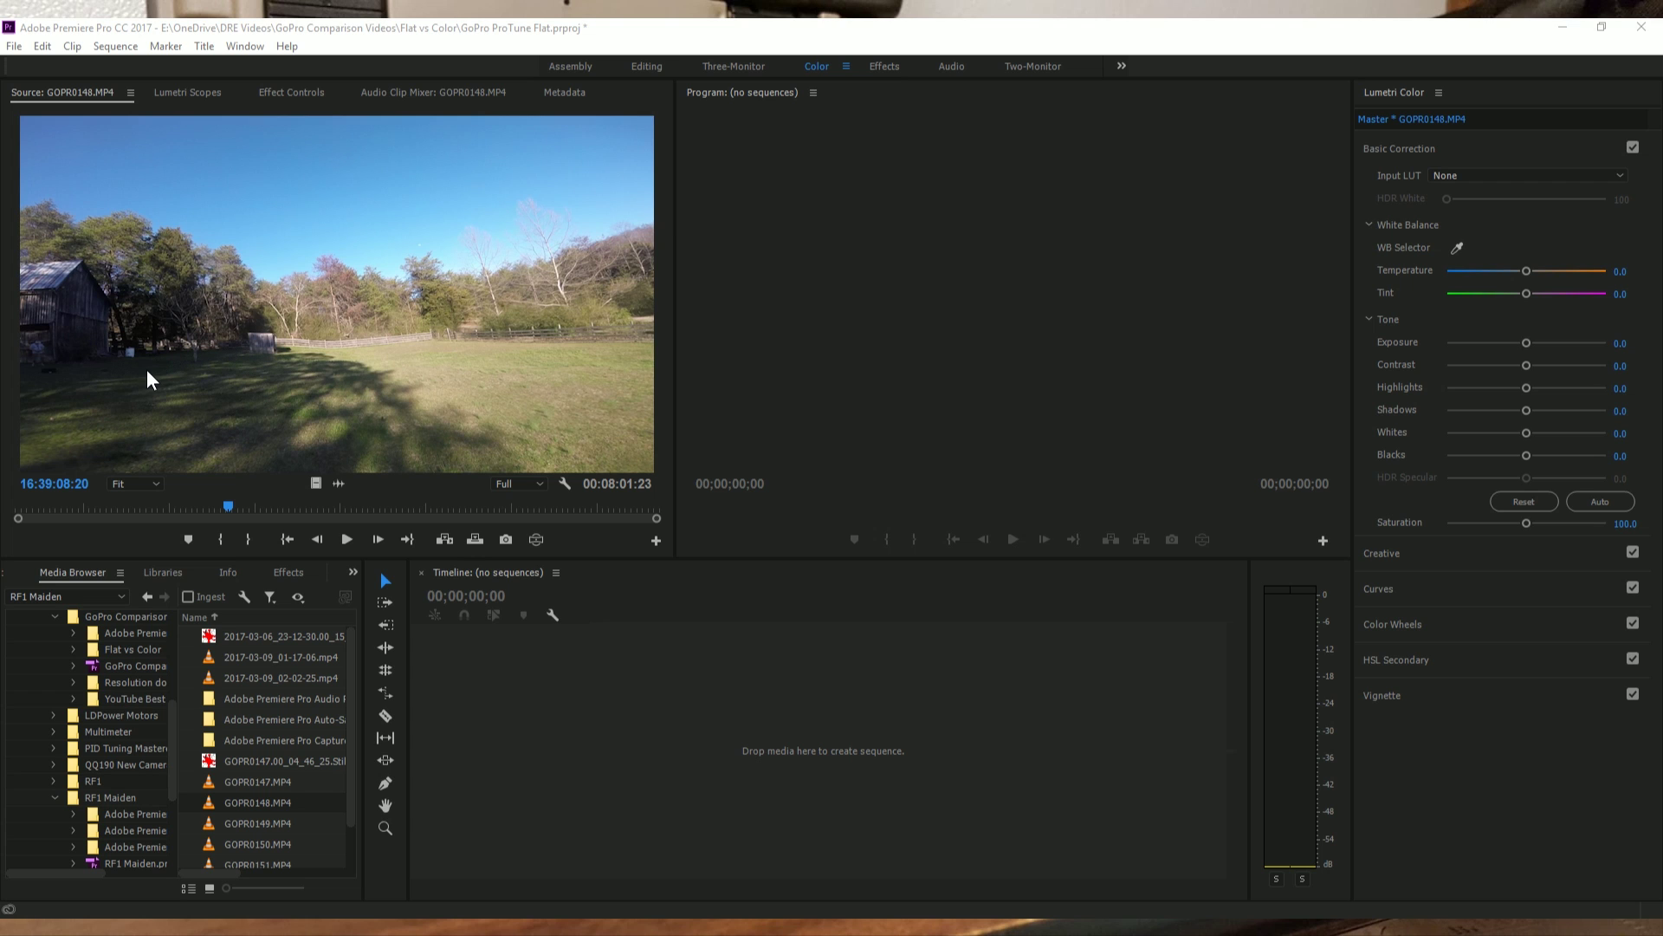
# Raise the Shadows of GOPR0148.MP4 to about 83.7 while inspecting the barn and shaded grass at 100% magnification.
pyautogui.click(146, 483)
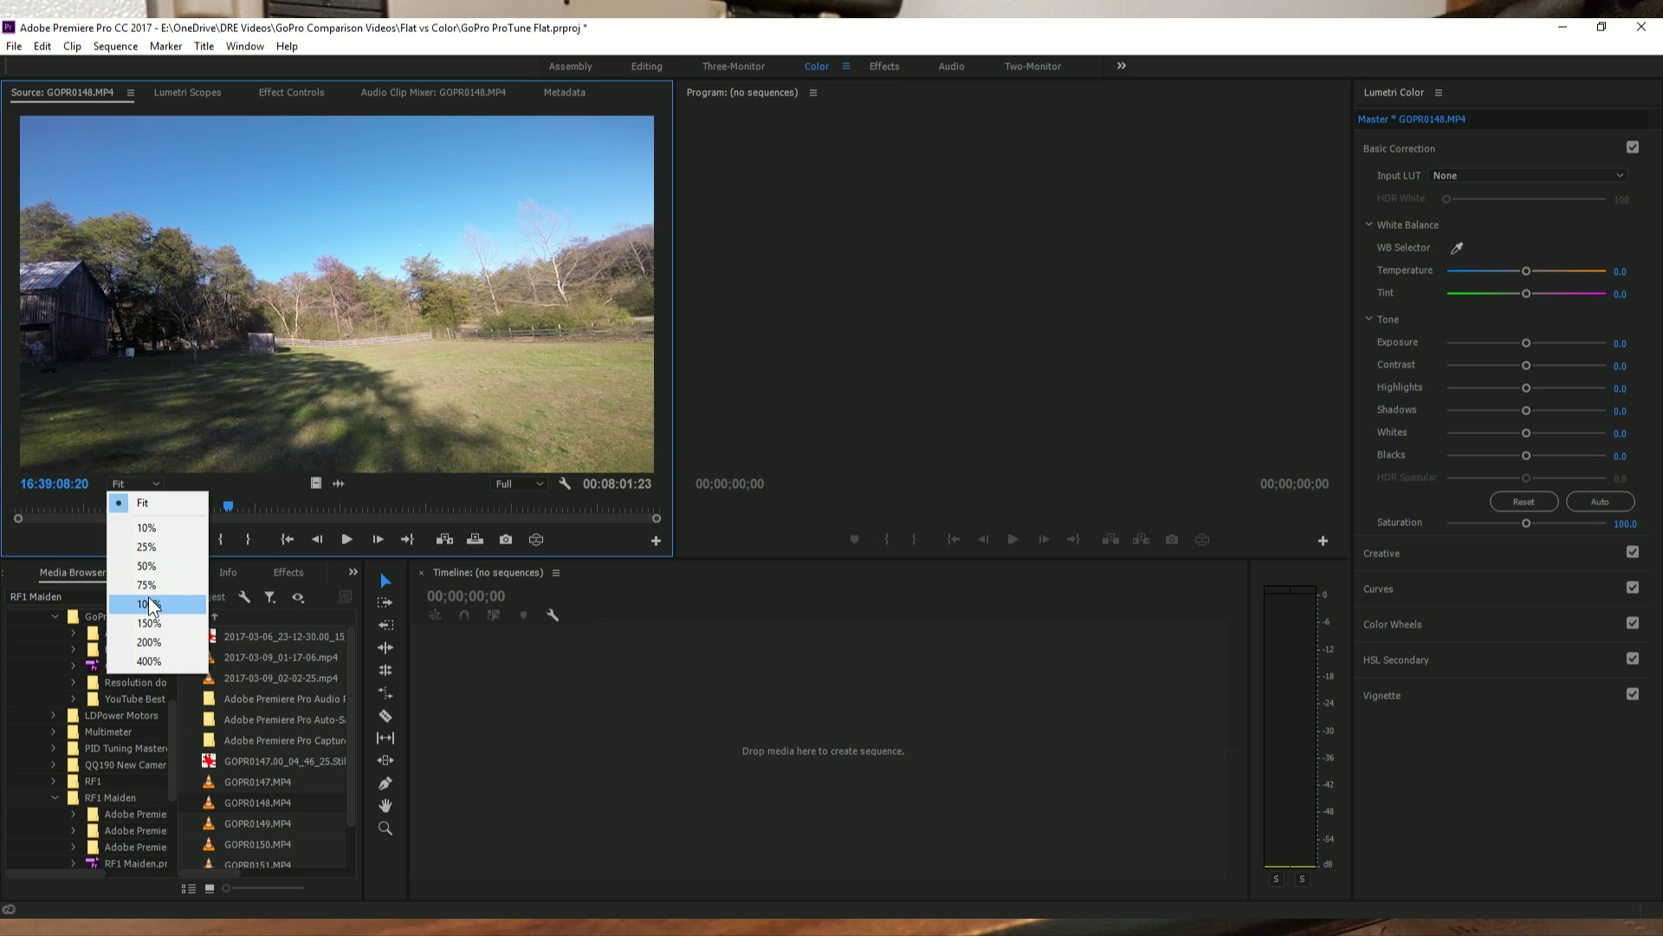
pyautogui.click(154, 607)
pyautogui.moveTo(659, 241); pyautogui.dragTo(650, 340)
pyautogui.moveTo(251, 467); pyautogui.dragTo(78, 461)
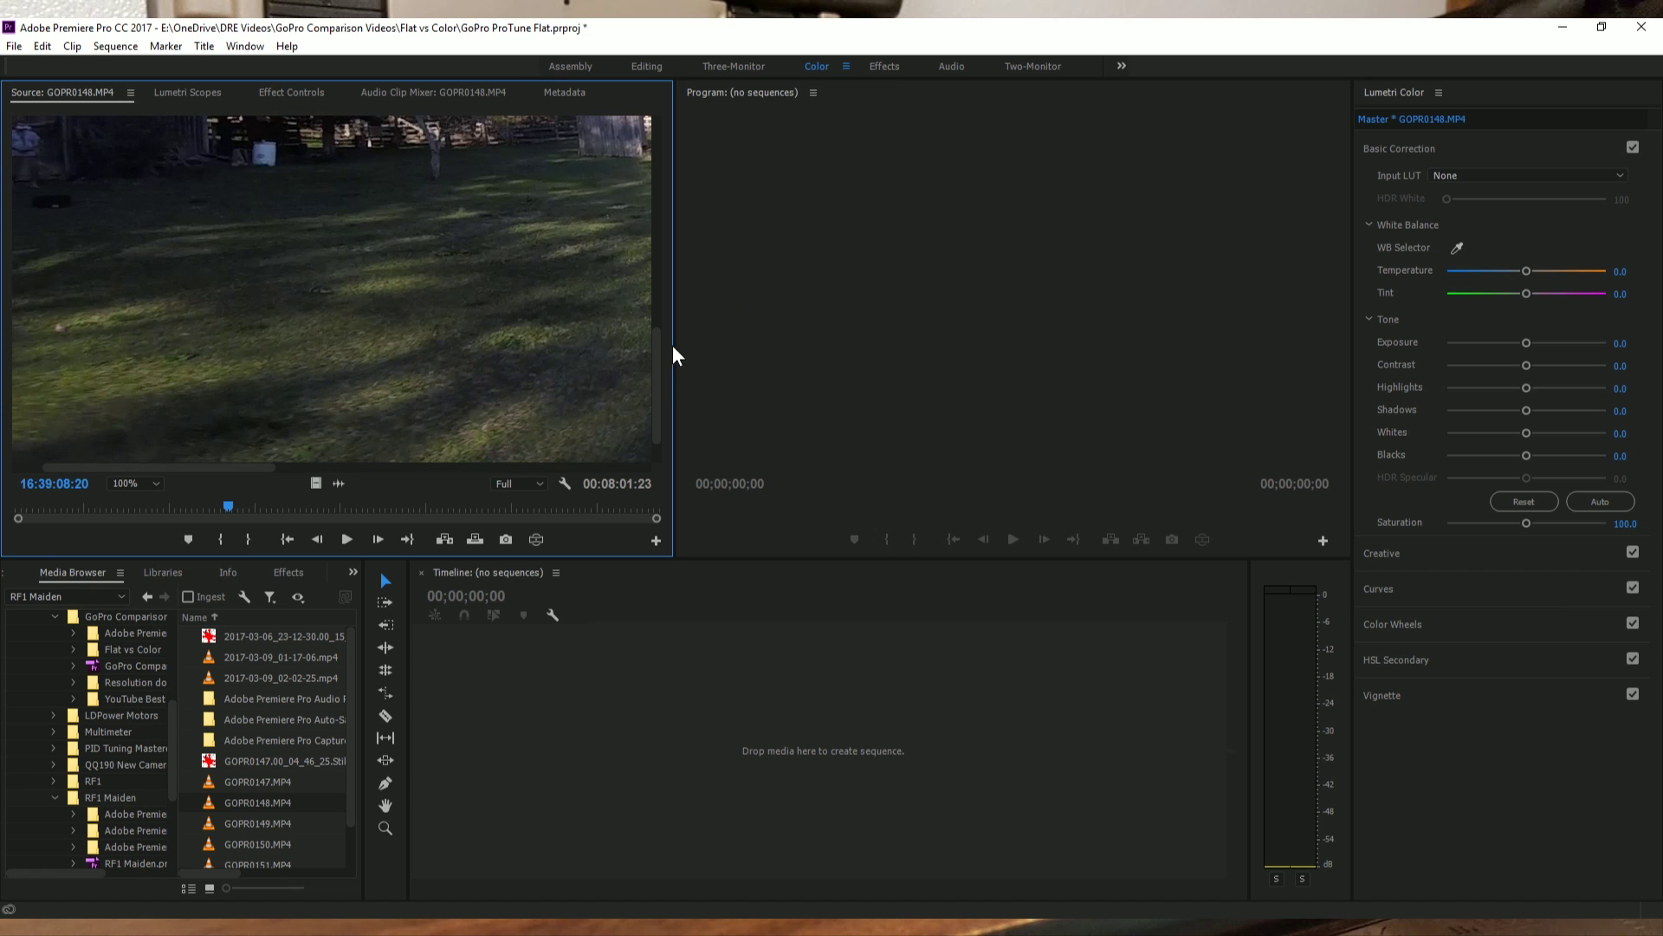
pyautogui.moveTo(658, 362); pyautogui.dragTo(658, 312)
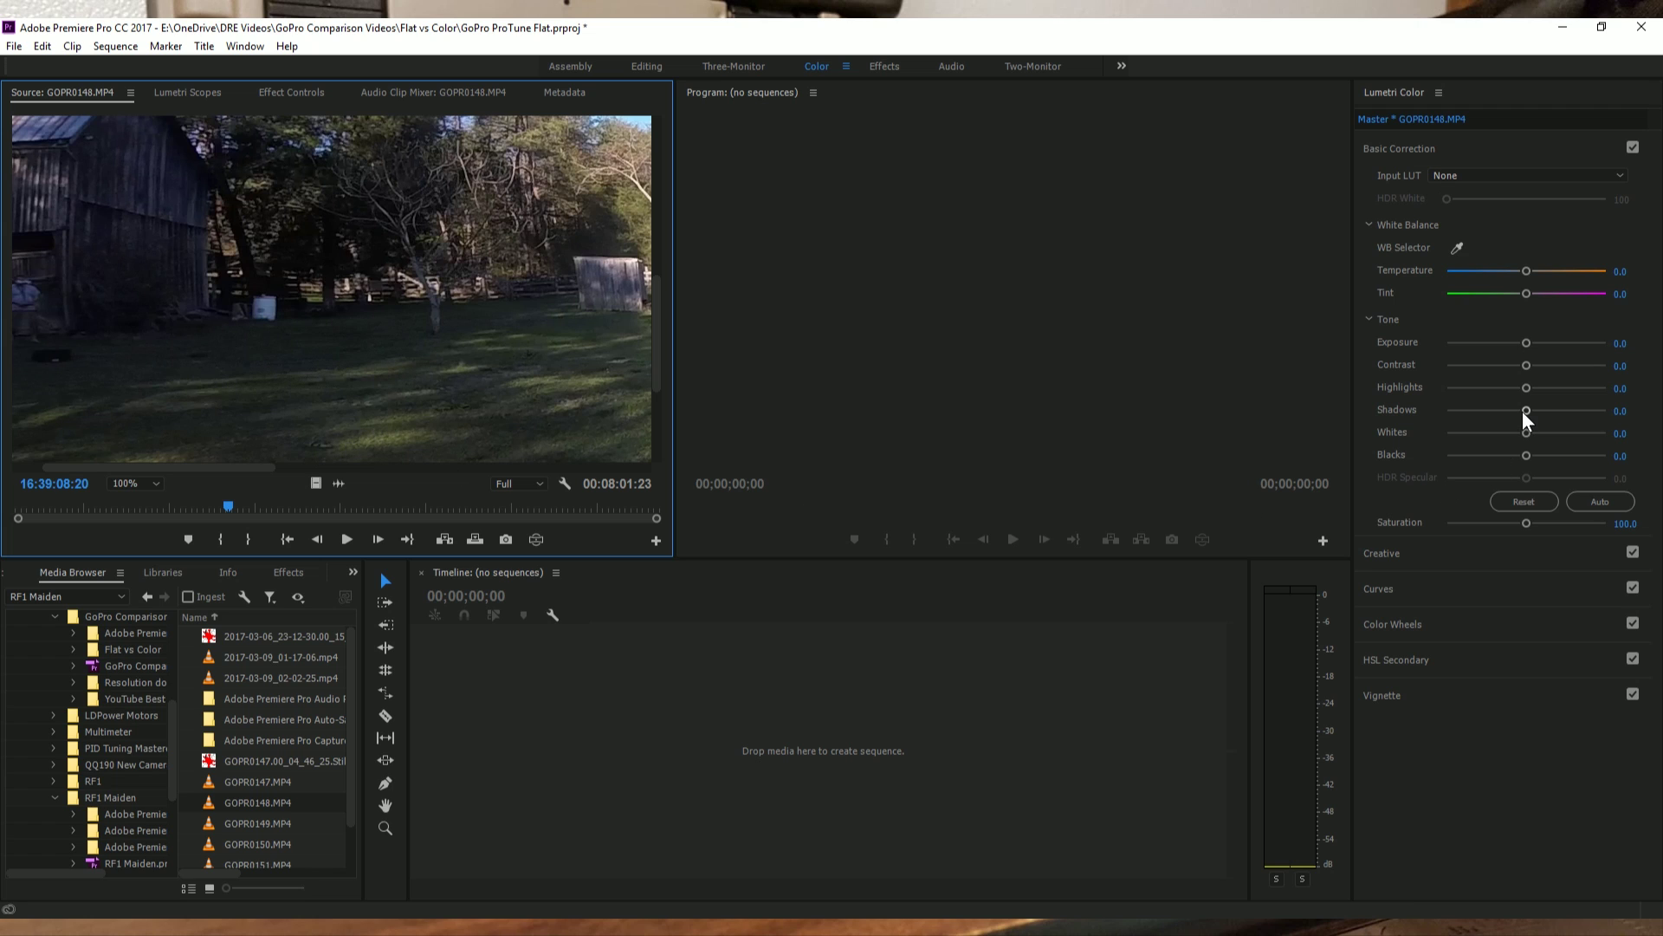
pyautogui.moveTo(1525, 411); pyautogui.dragTo(1536, 411)
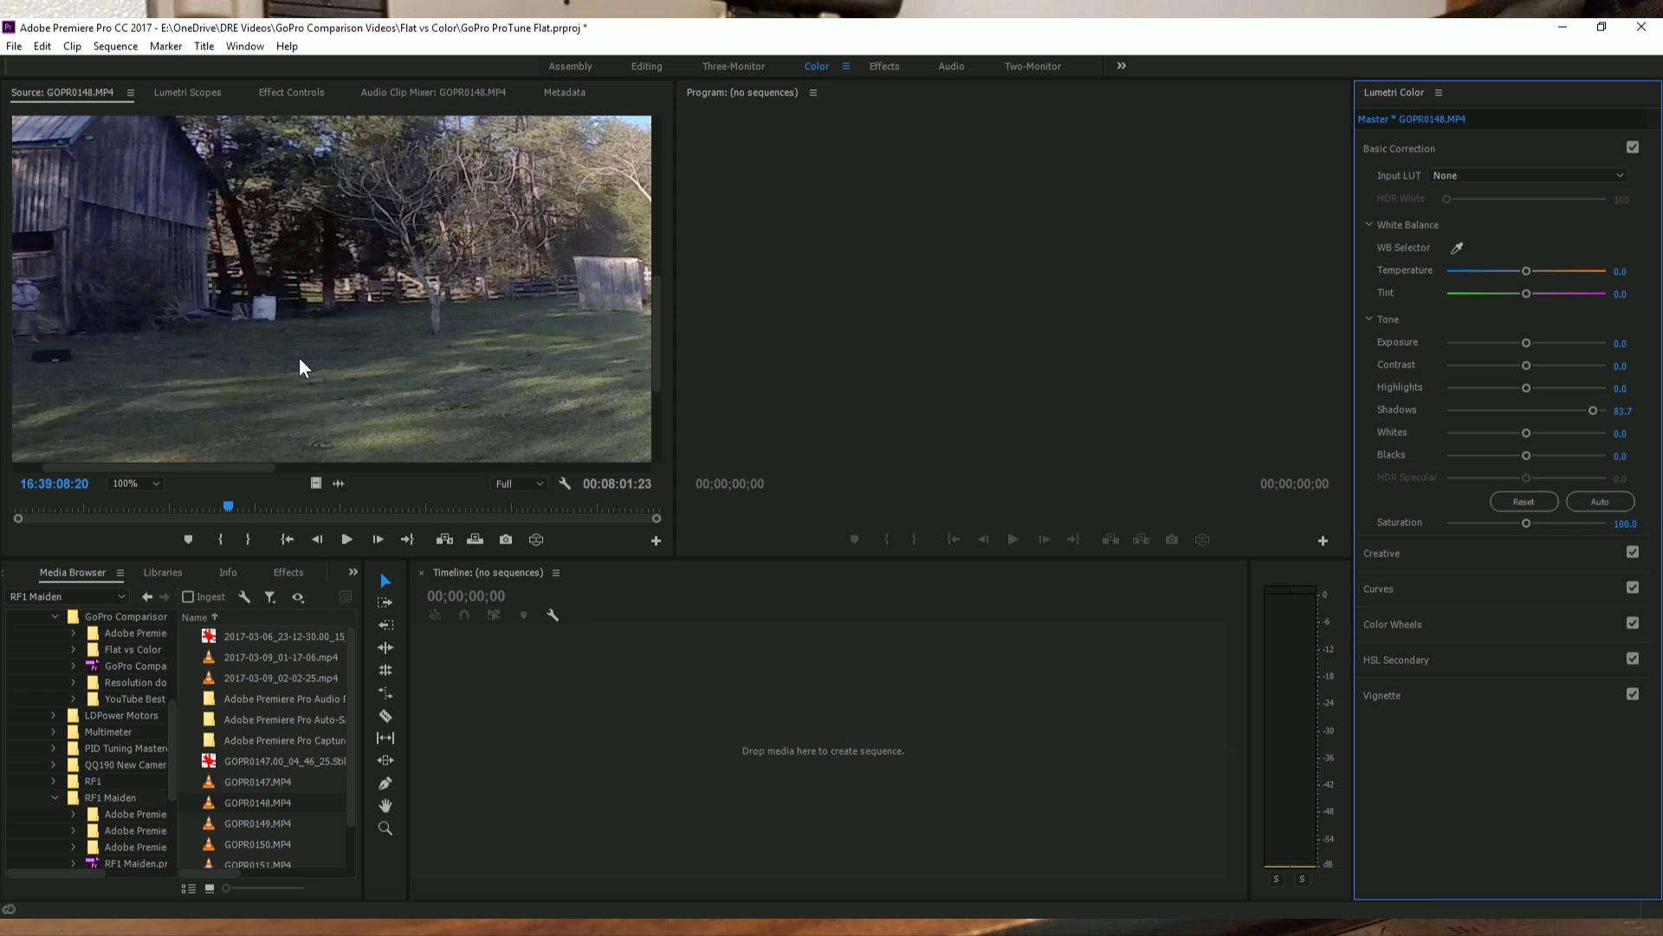
pyautogui.moveTo(1592, 410); pyautogui.dragTo(1622, 416)
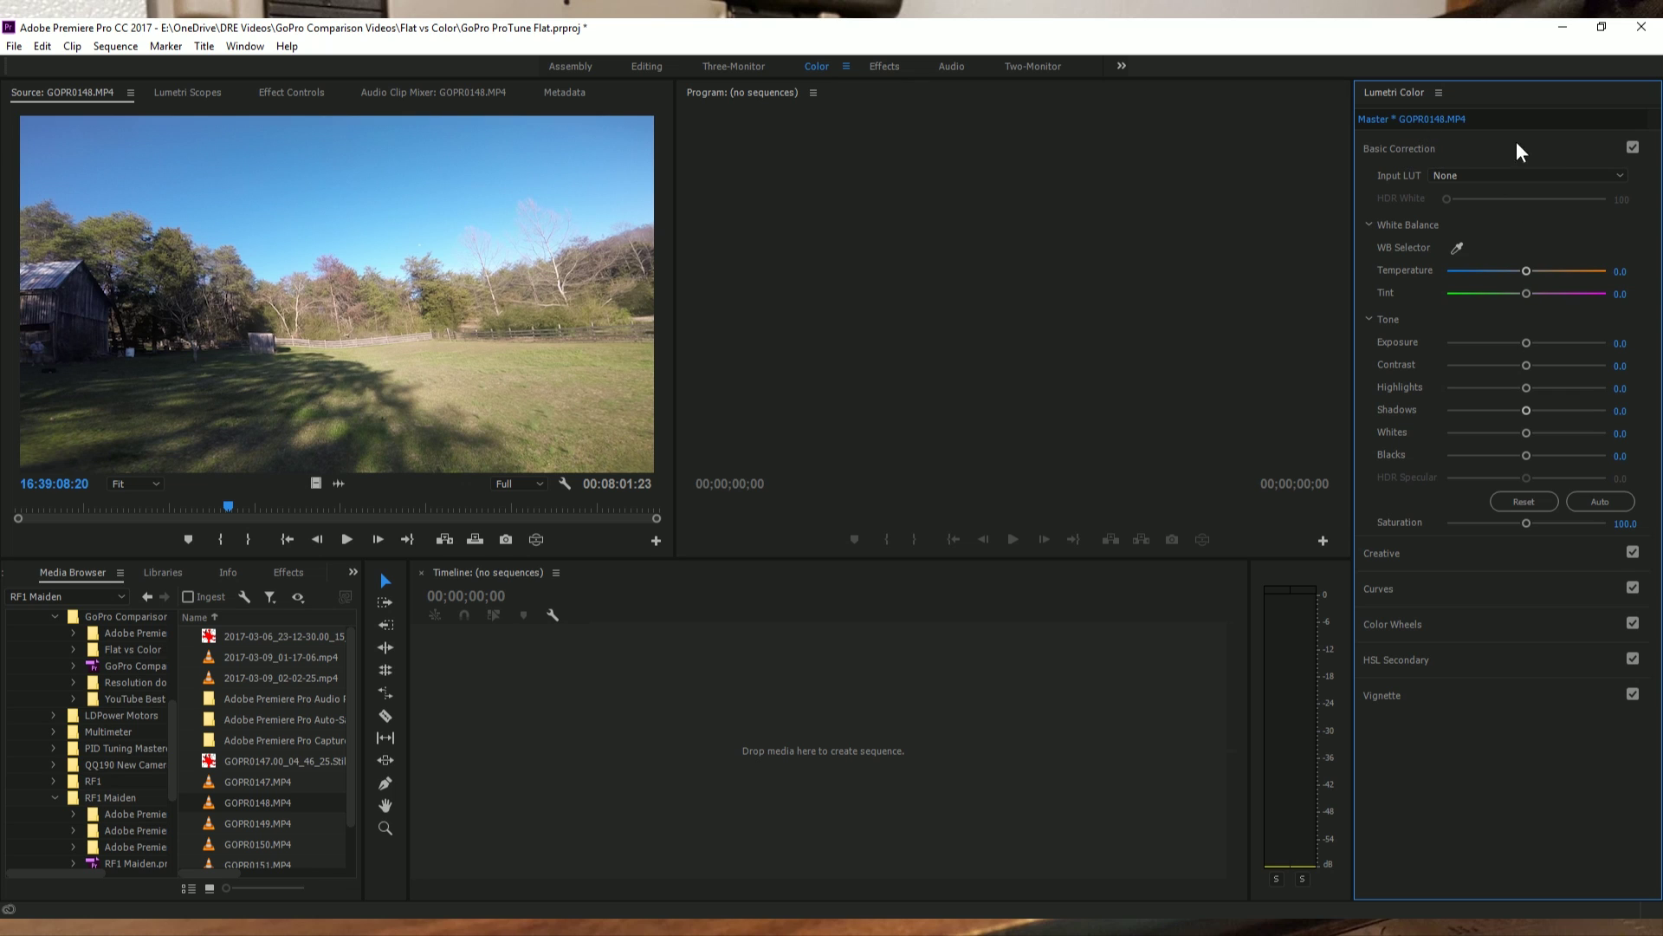
# Browse the Creative look presets for GOPR0148.MP4 and apply the IWLTBAP Abille look.
pyautogui.click(1410, 152)
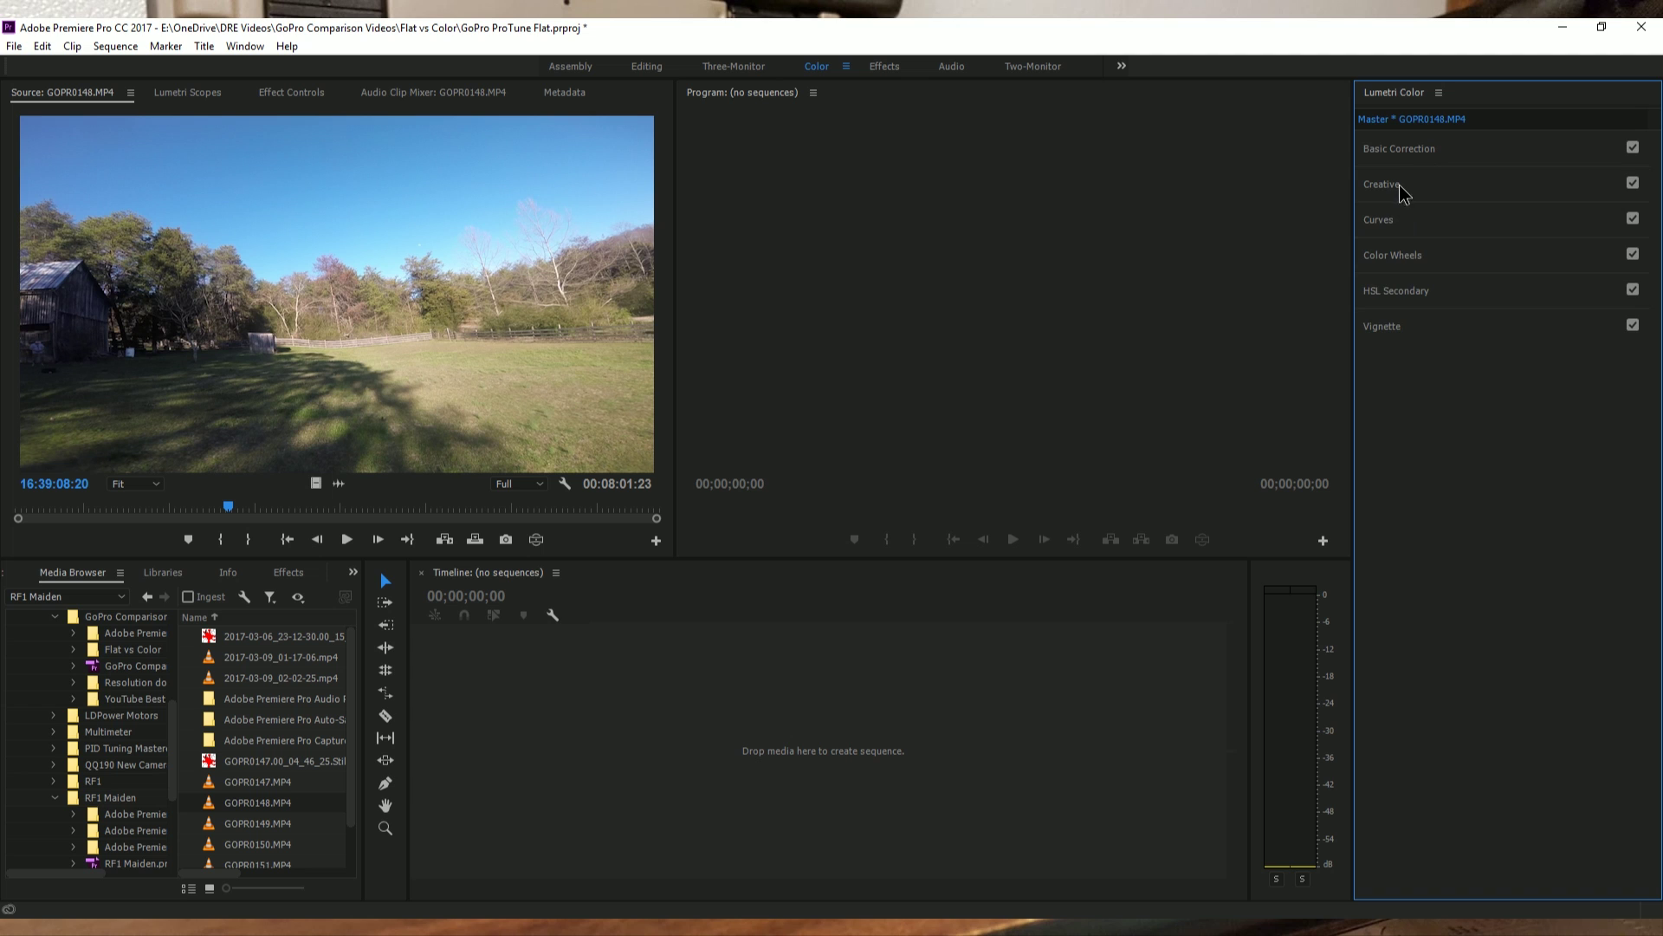
pyautogui.click(1400, 185)
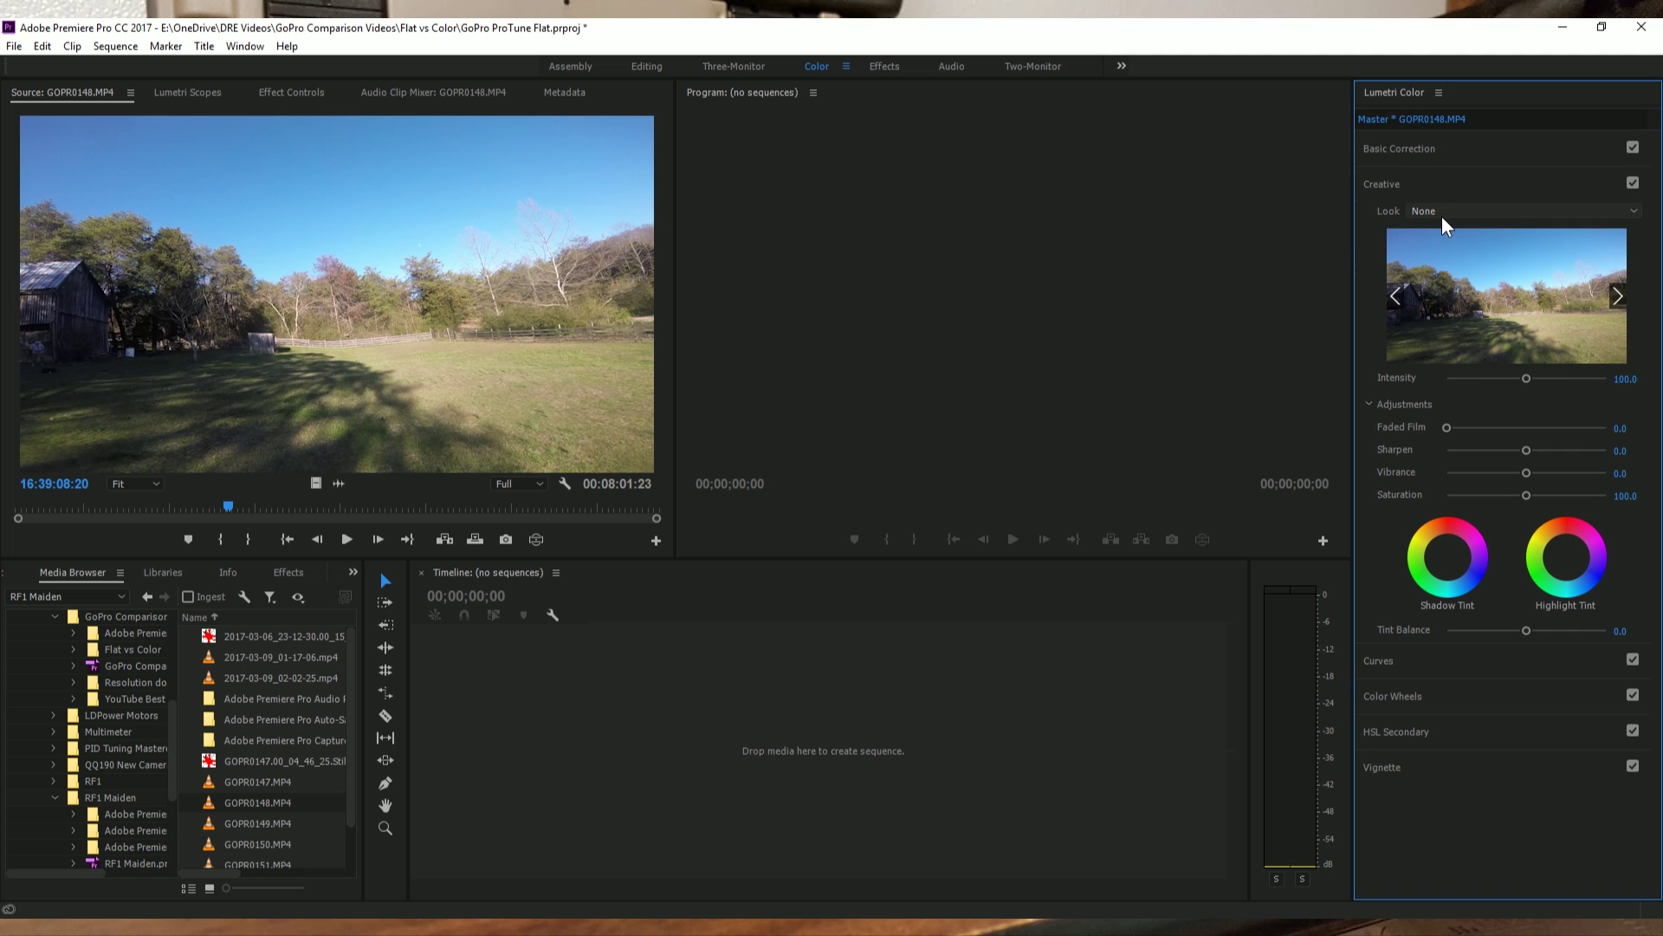
pyautogui.click(1501, 215)
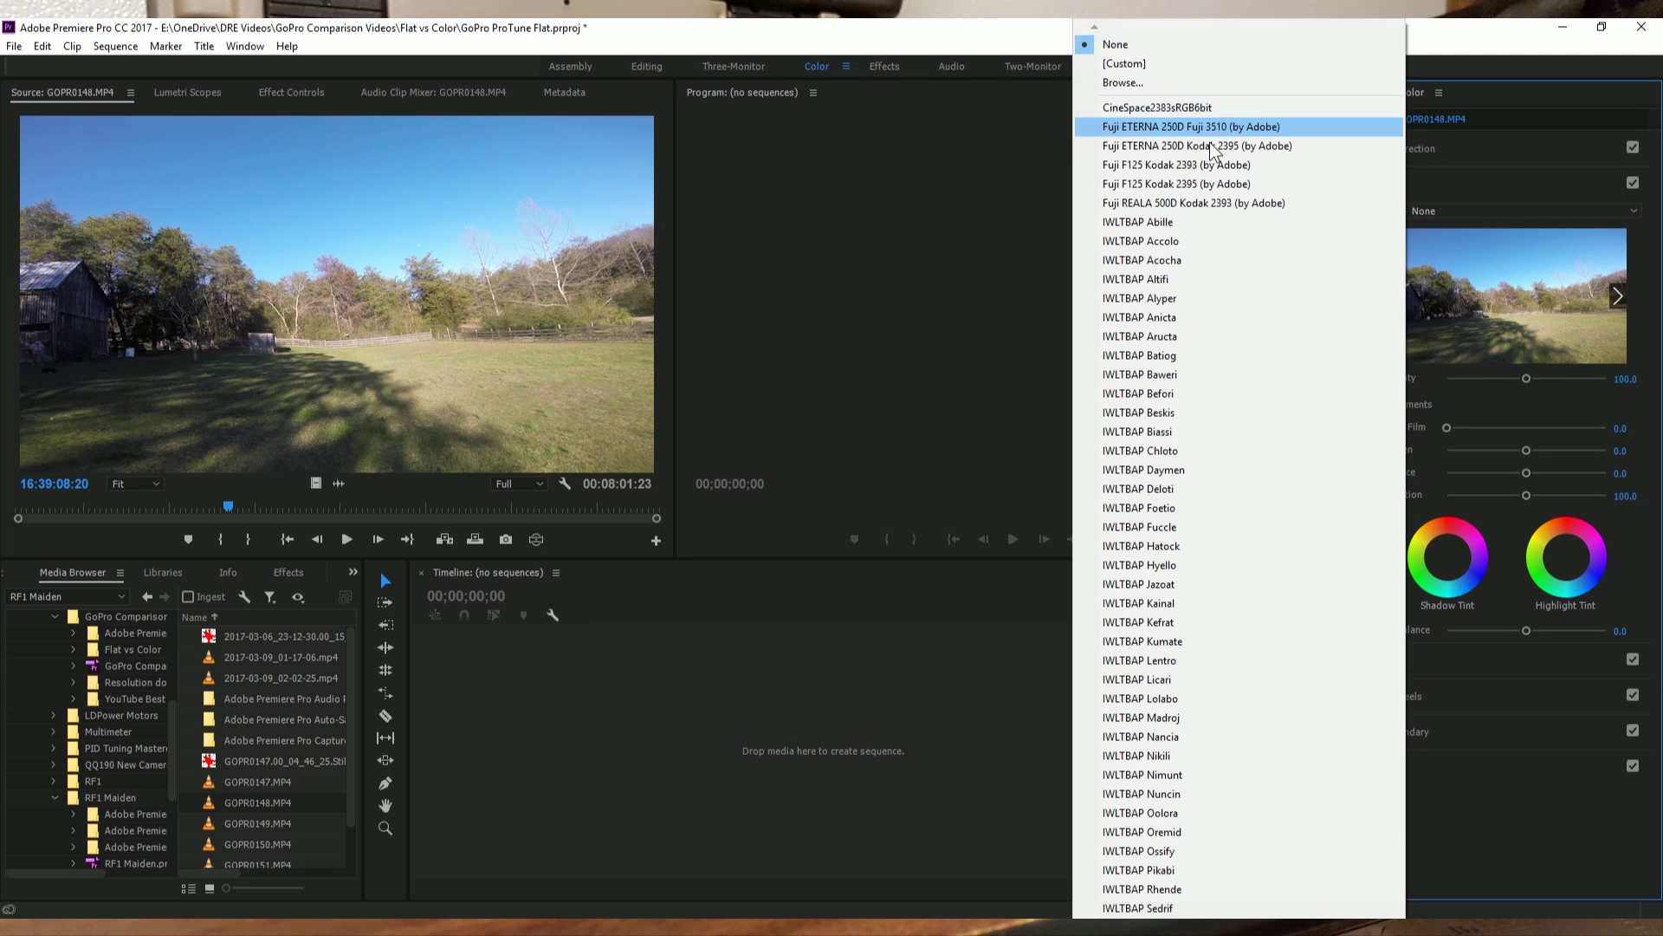
pyautogui.click(856, 317)
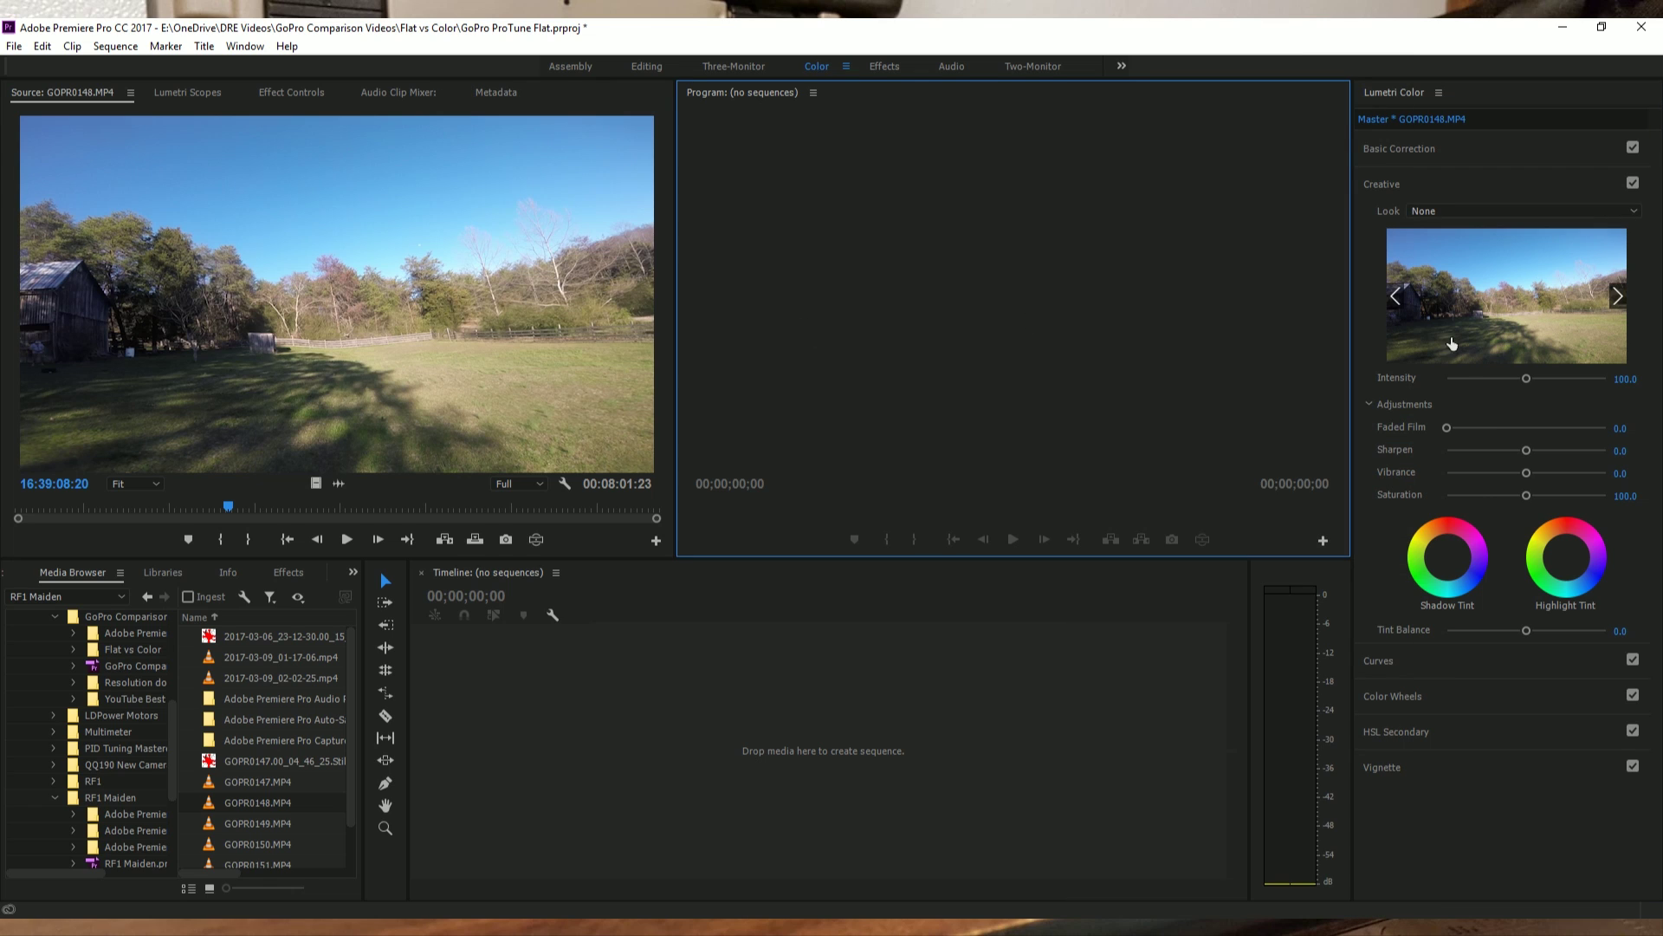
pyautogui.click(1616, 293)
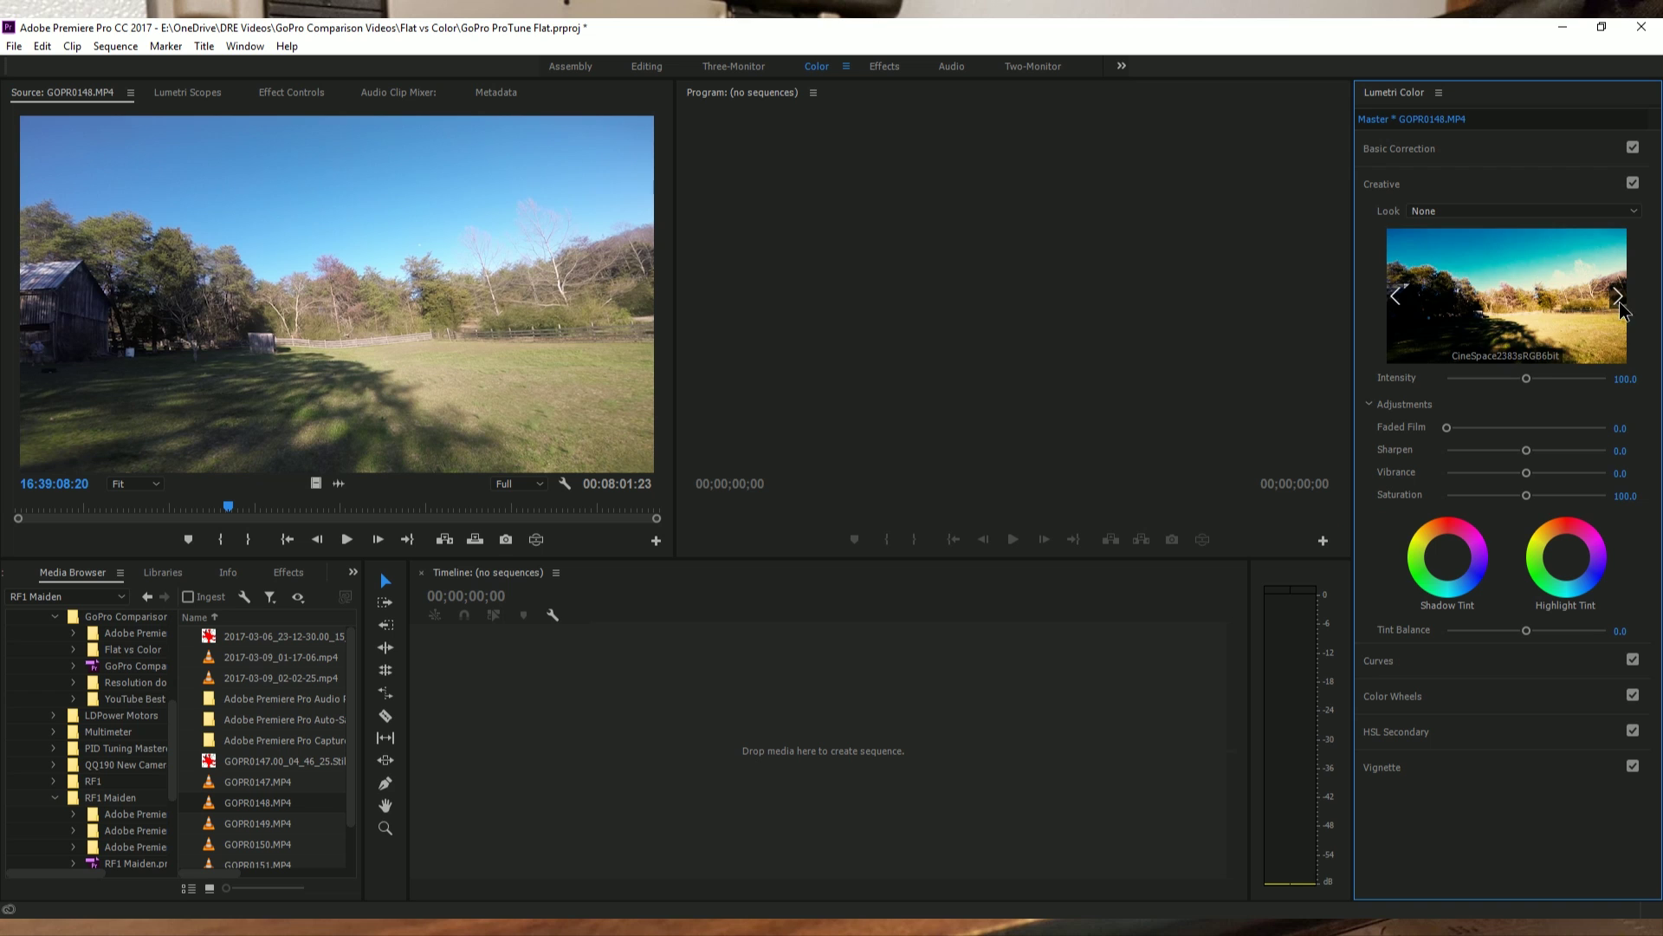
pyautogui.click(1619, 300)
pyautogui.click(1619, 300)
pyautogui.click(1620, 300)
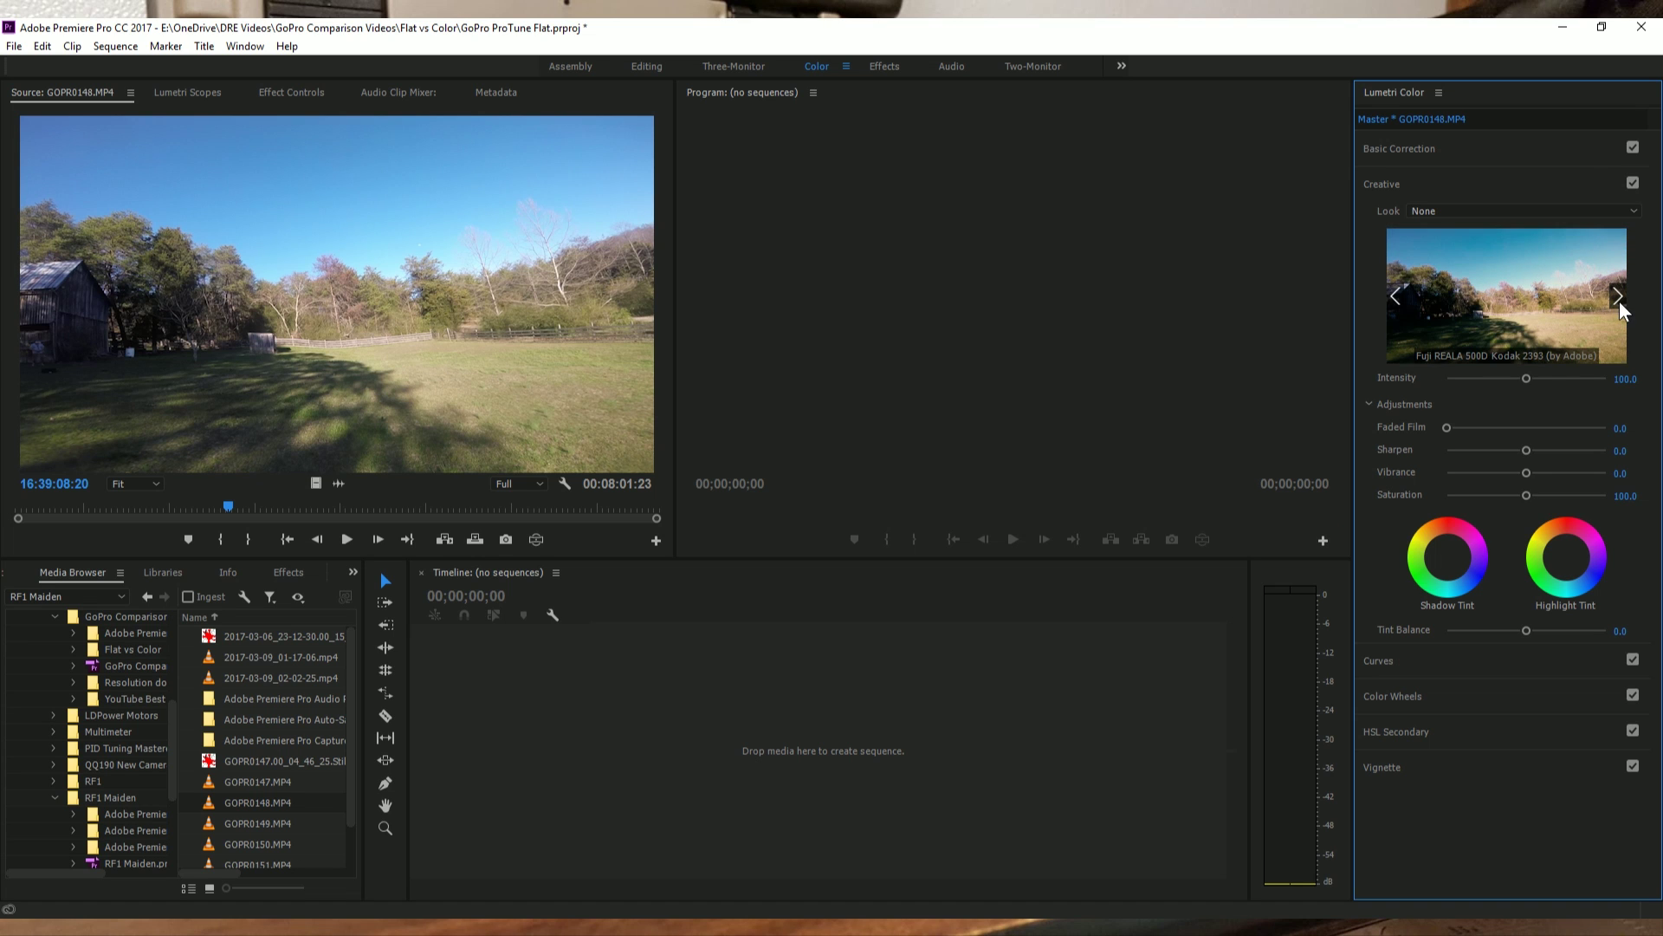
pyautogui.click(1619, 300)
pyautogui.click(1498, 309)
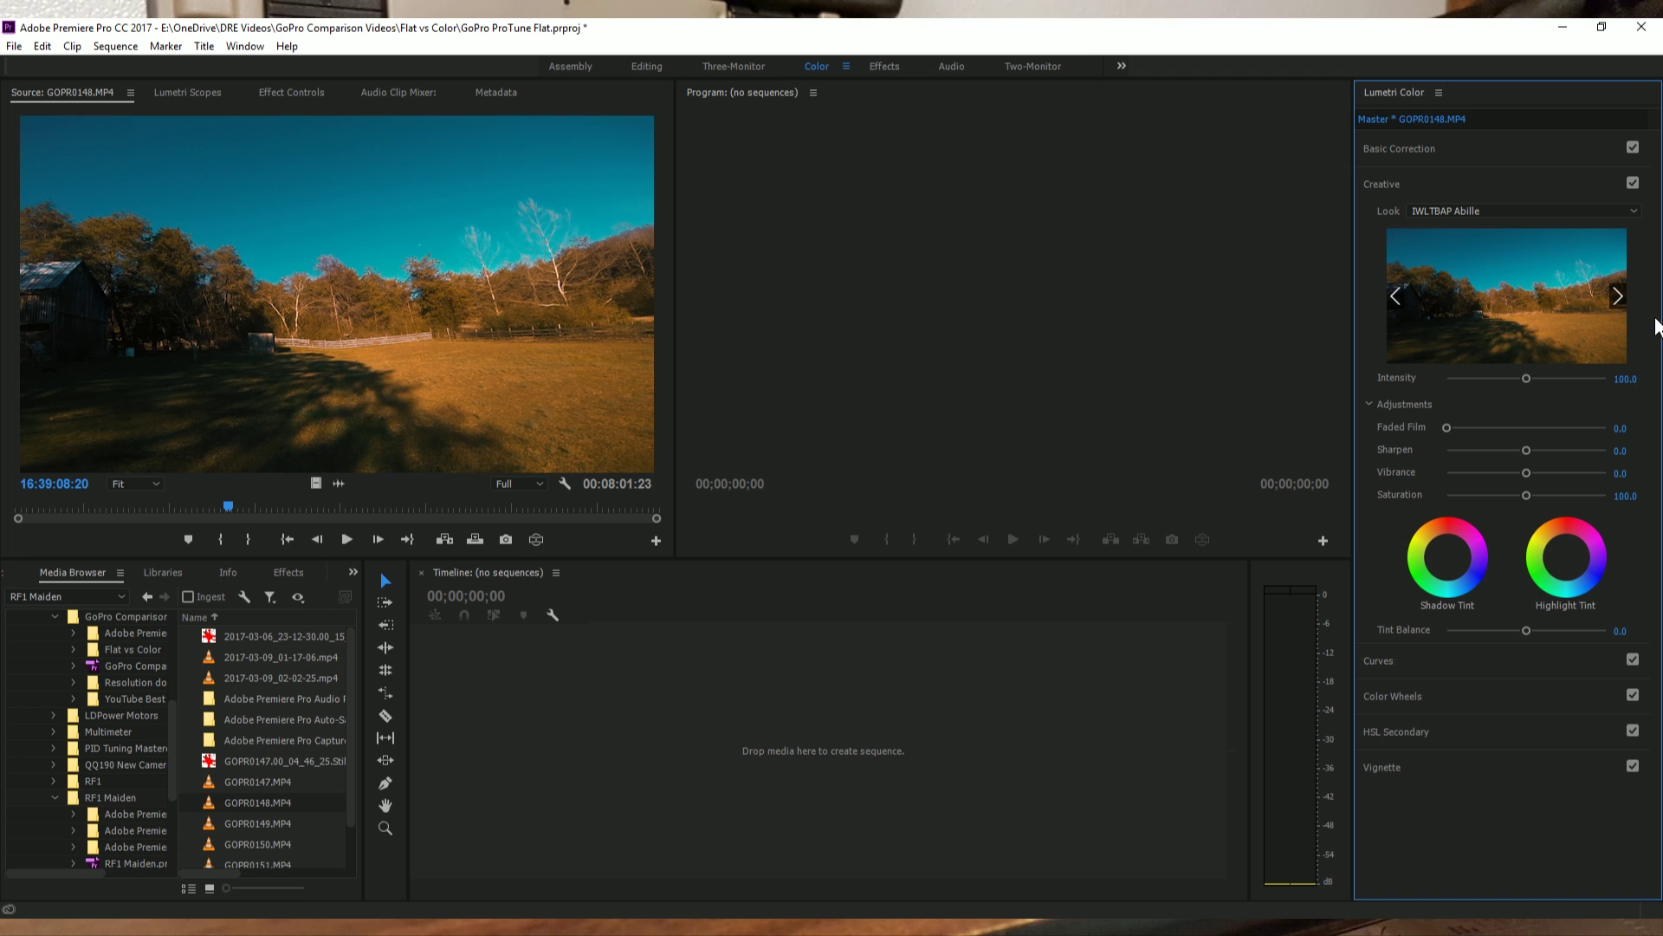
# Try the IWLTBAP Accolo look, replace it with IWLTBAP Acocha, and toggle the Creative corrections of GOPR0148.MP4.
pyautogui.click(1617, 295)
pyautogui.click(1573, 308)
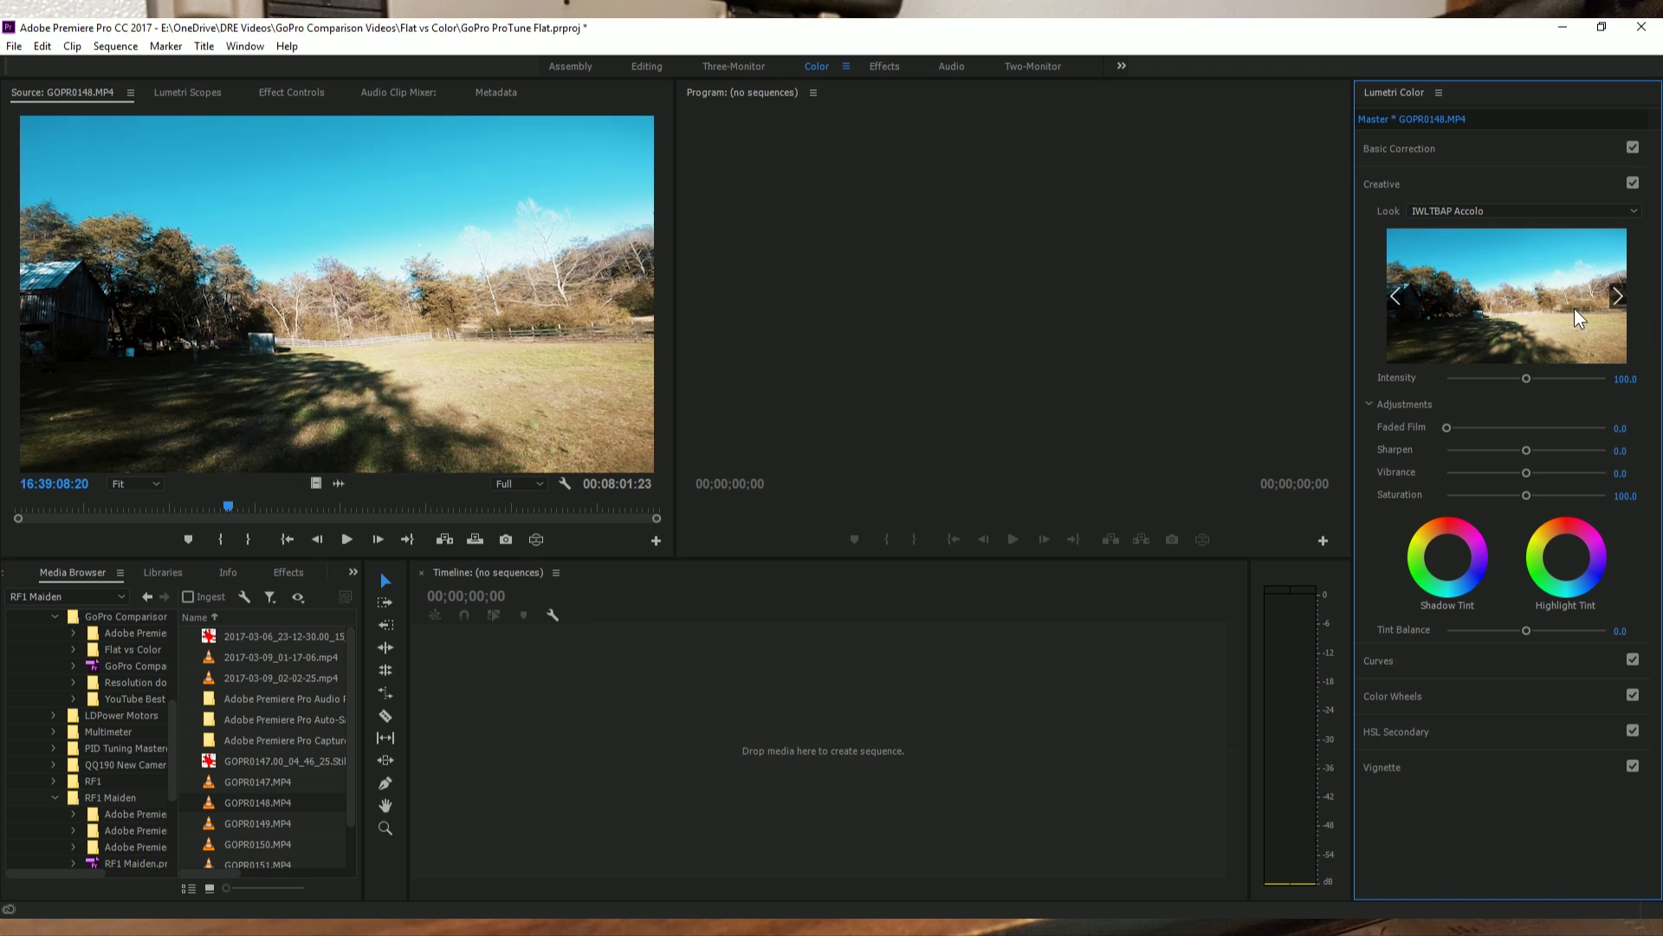
pyautogui.click(1617, 295)
pyautogui.click(1516, 319)
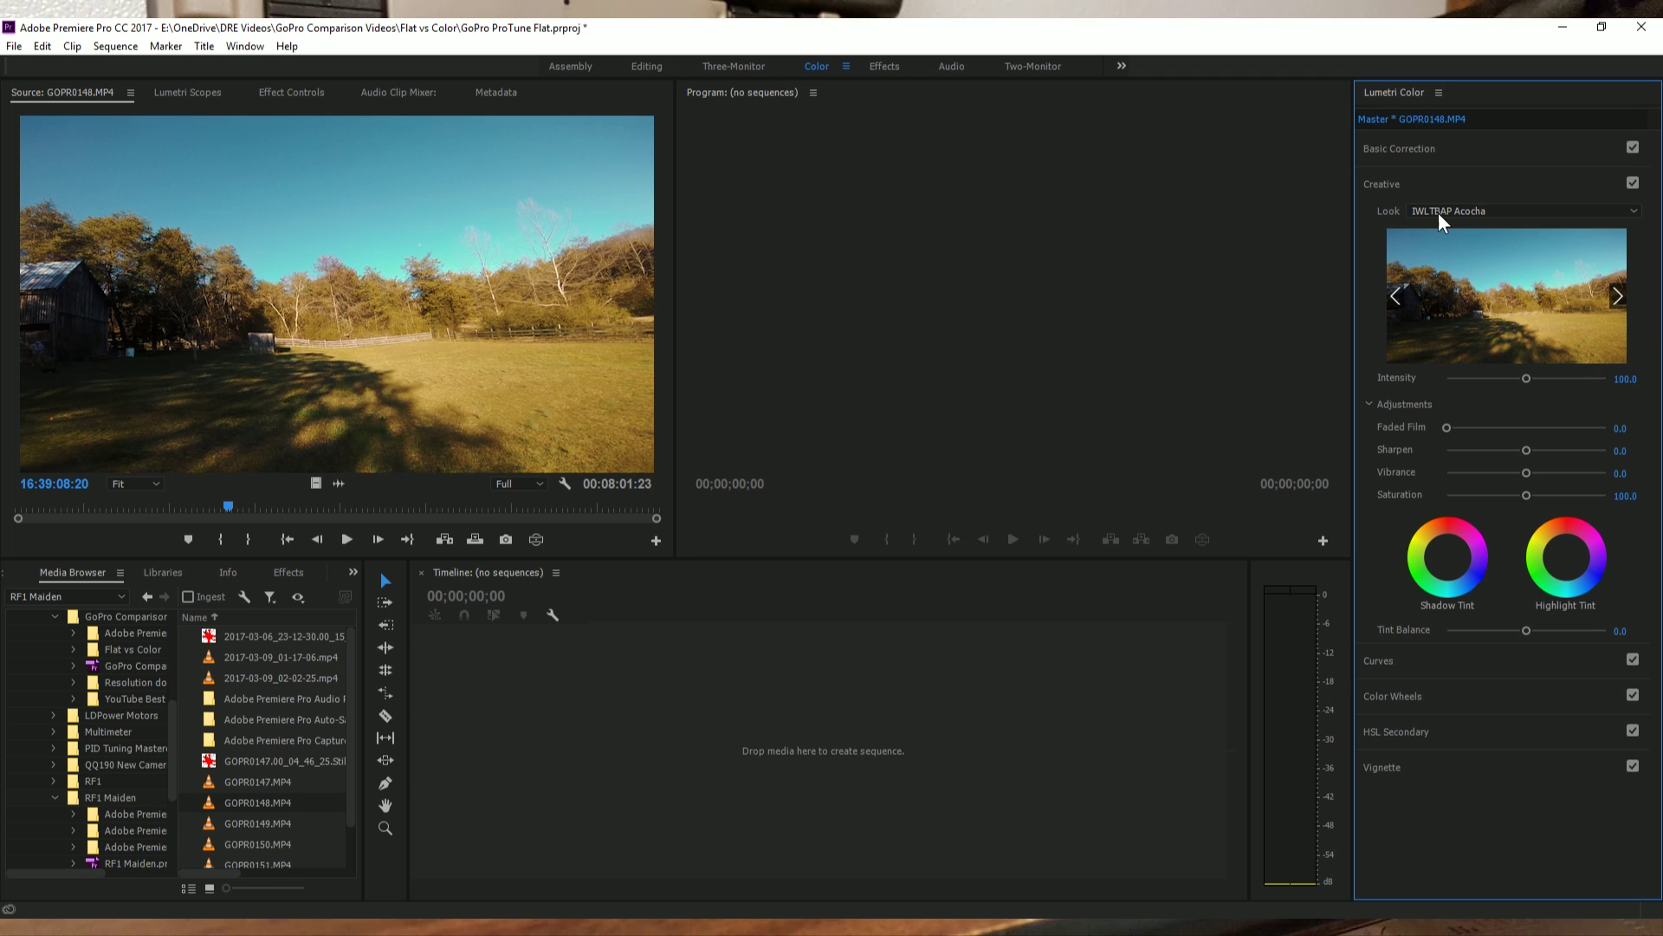
pyautogui.click(1633, 183)
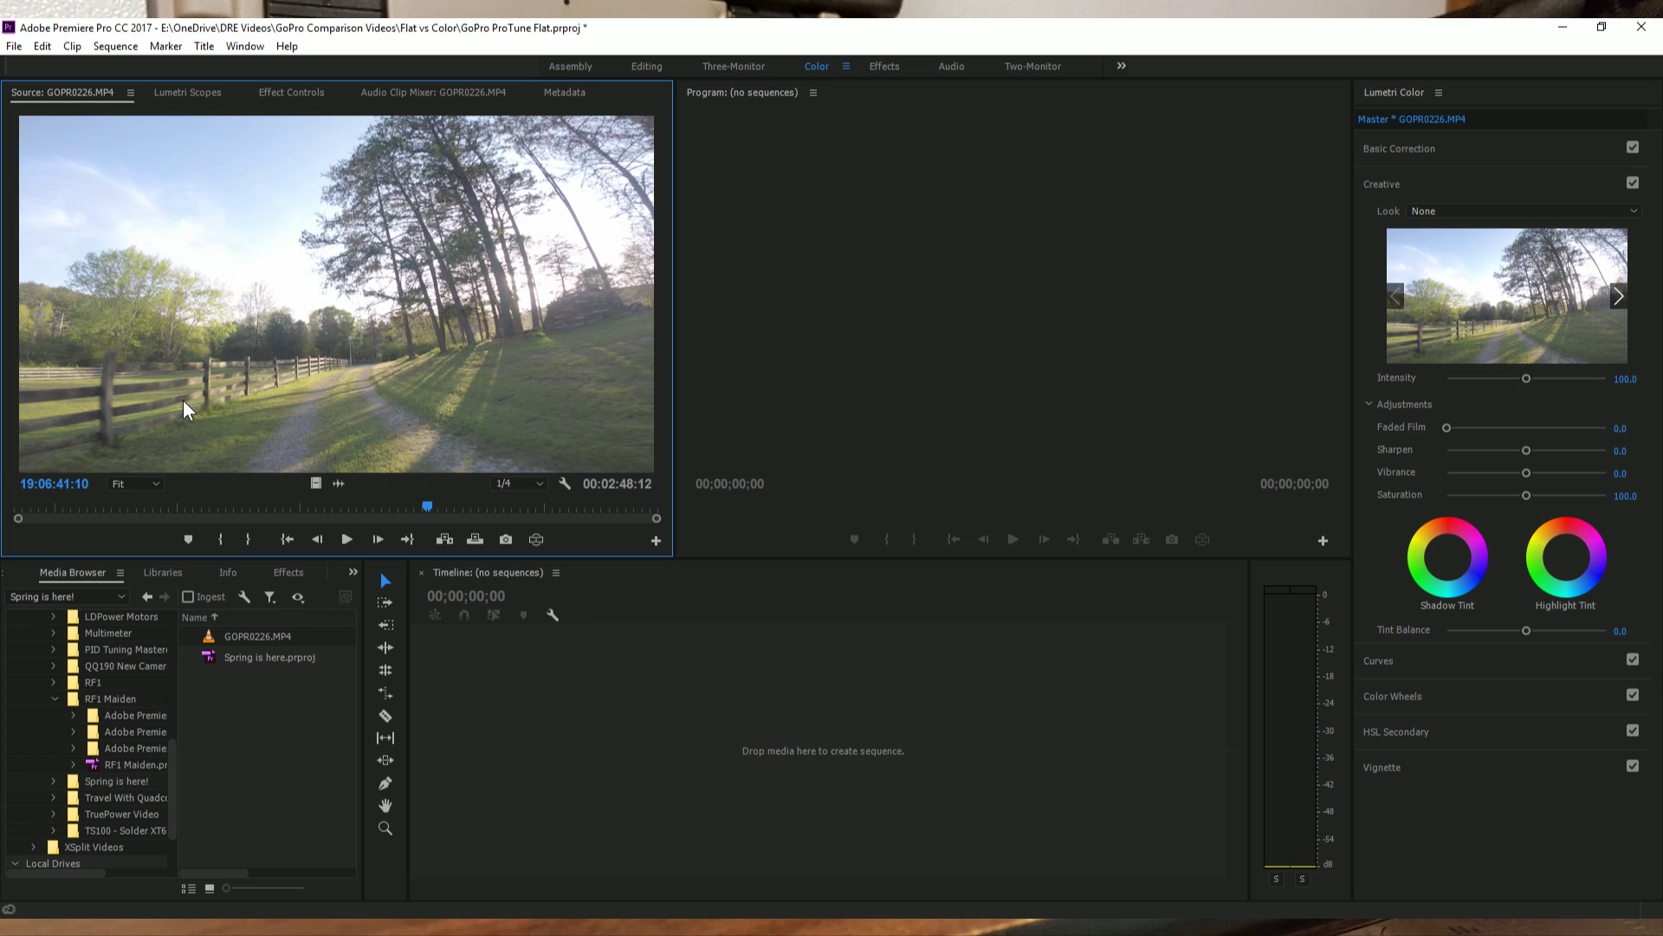
# Magnify GOPR0226.MP4 to 100%, examine the detail in the grass and gravel track, and return the view to Fit.
pyautogui.click(138, 483)
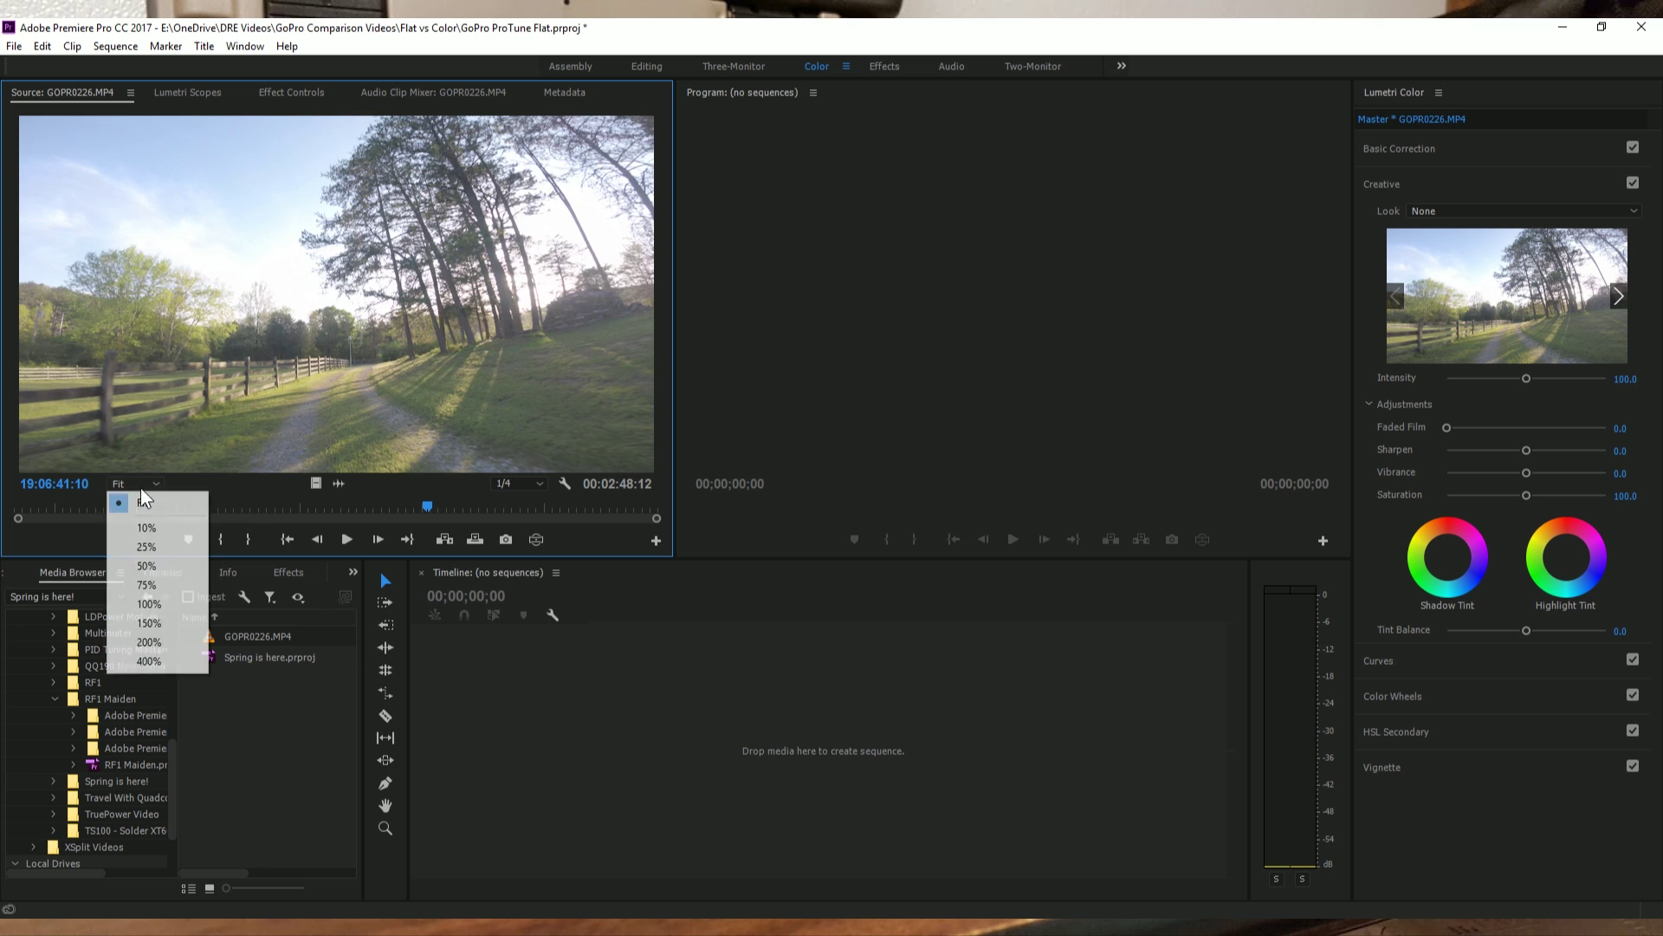
pyautogui.click(139, 604)
pyautogui.moveTo(653, 280); pyautogui.dragTo(646, 390)
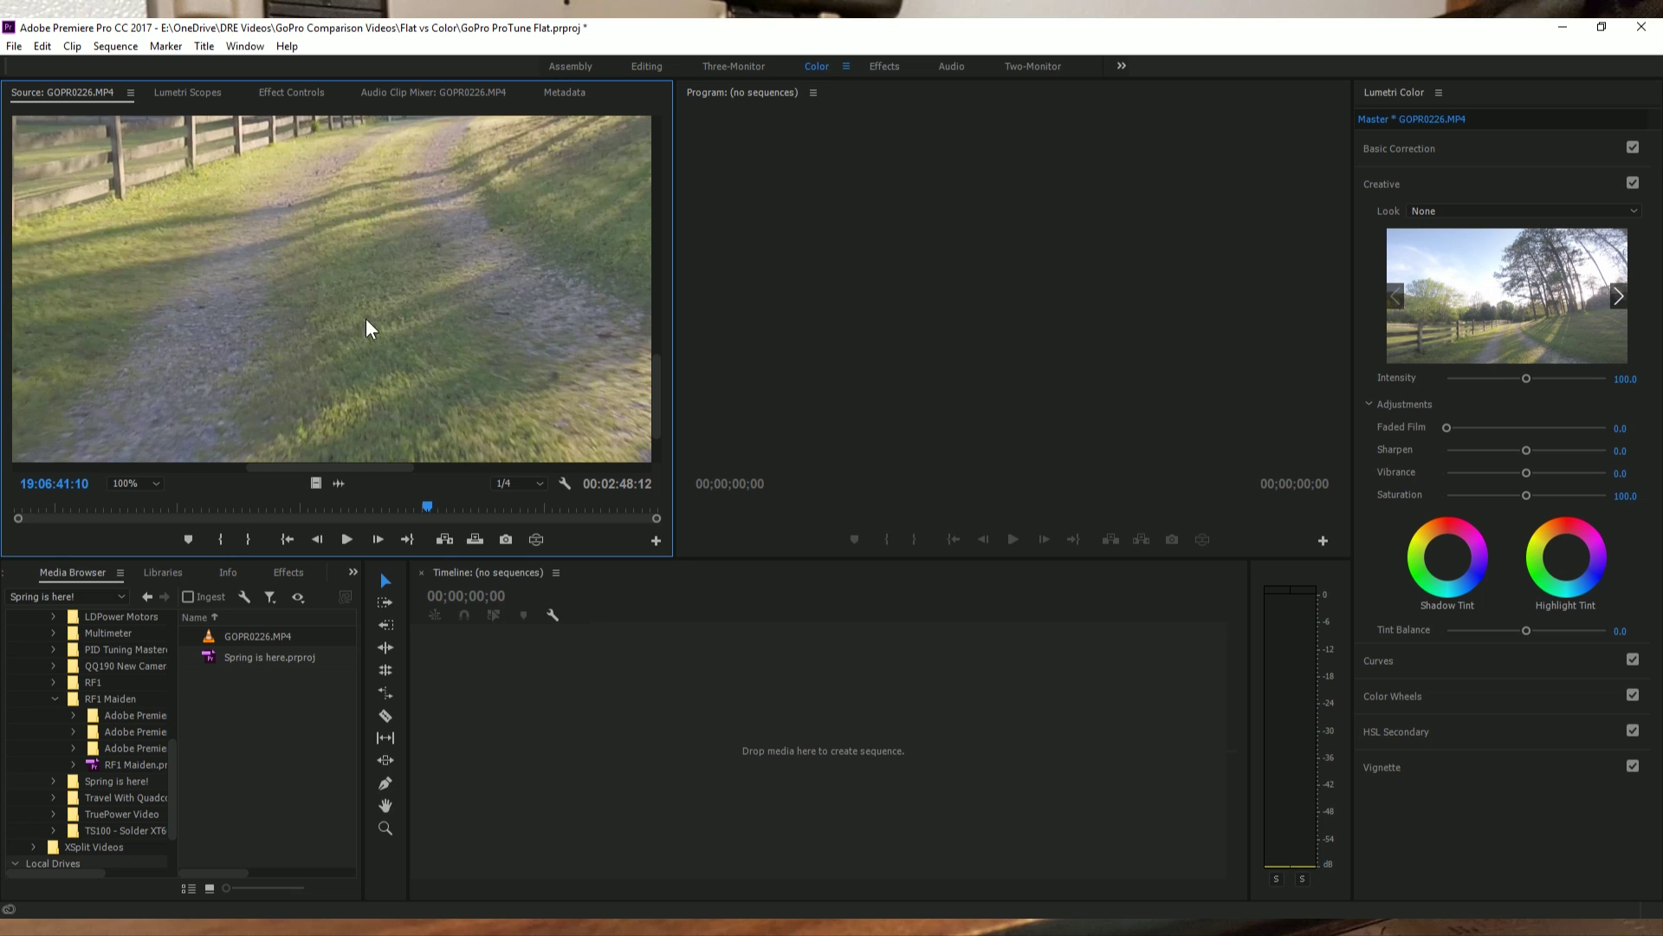
pyautogui.moveTo(352, 466); pyautogui.dragTo(314, 469)
pyautogui.click(138, 482)
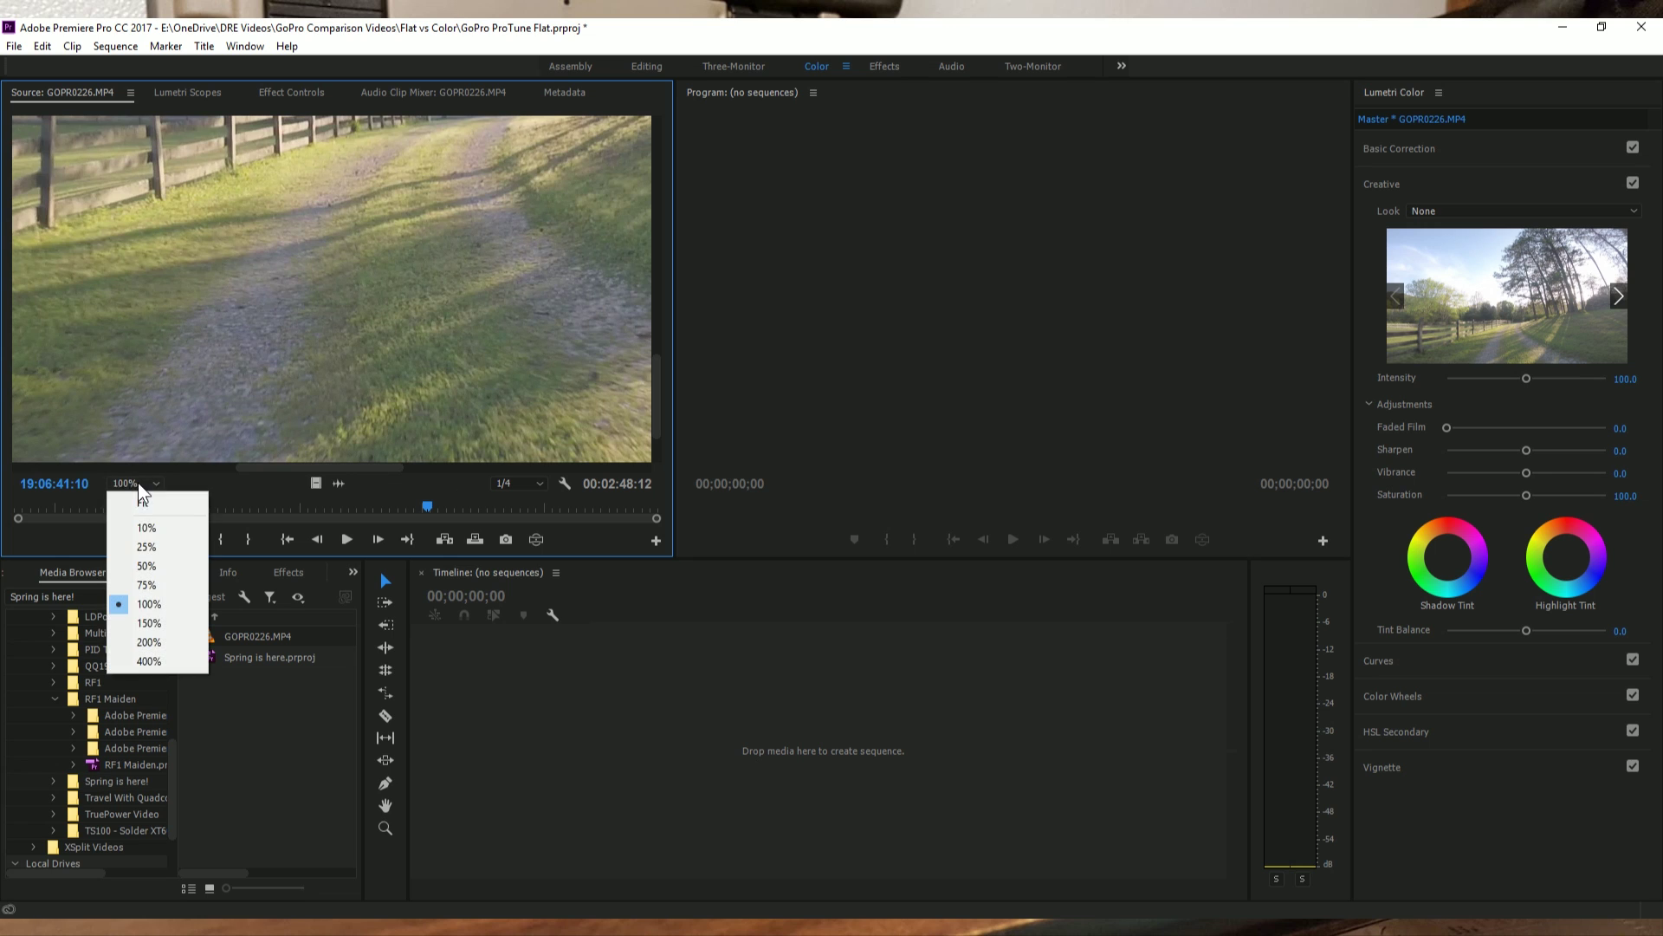
pyautogui.click(148, 506)
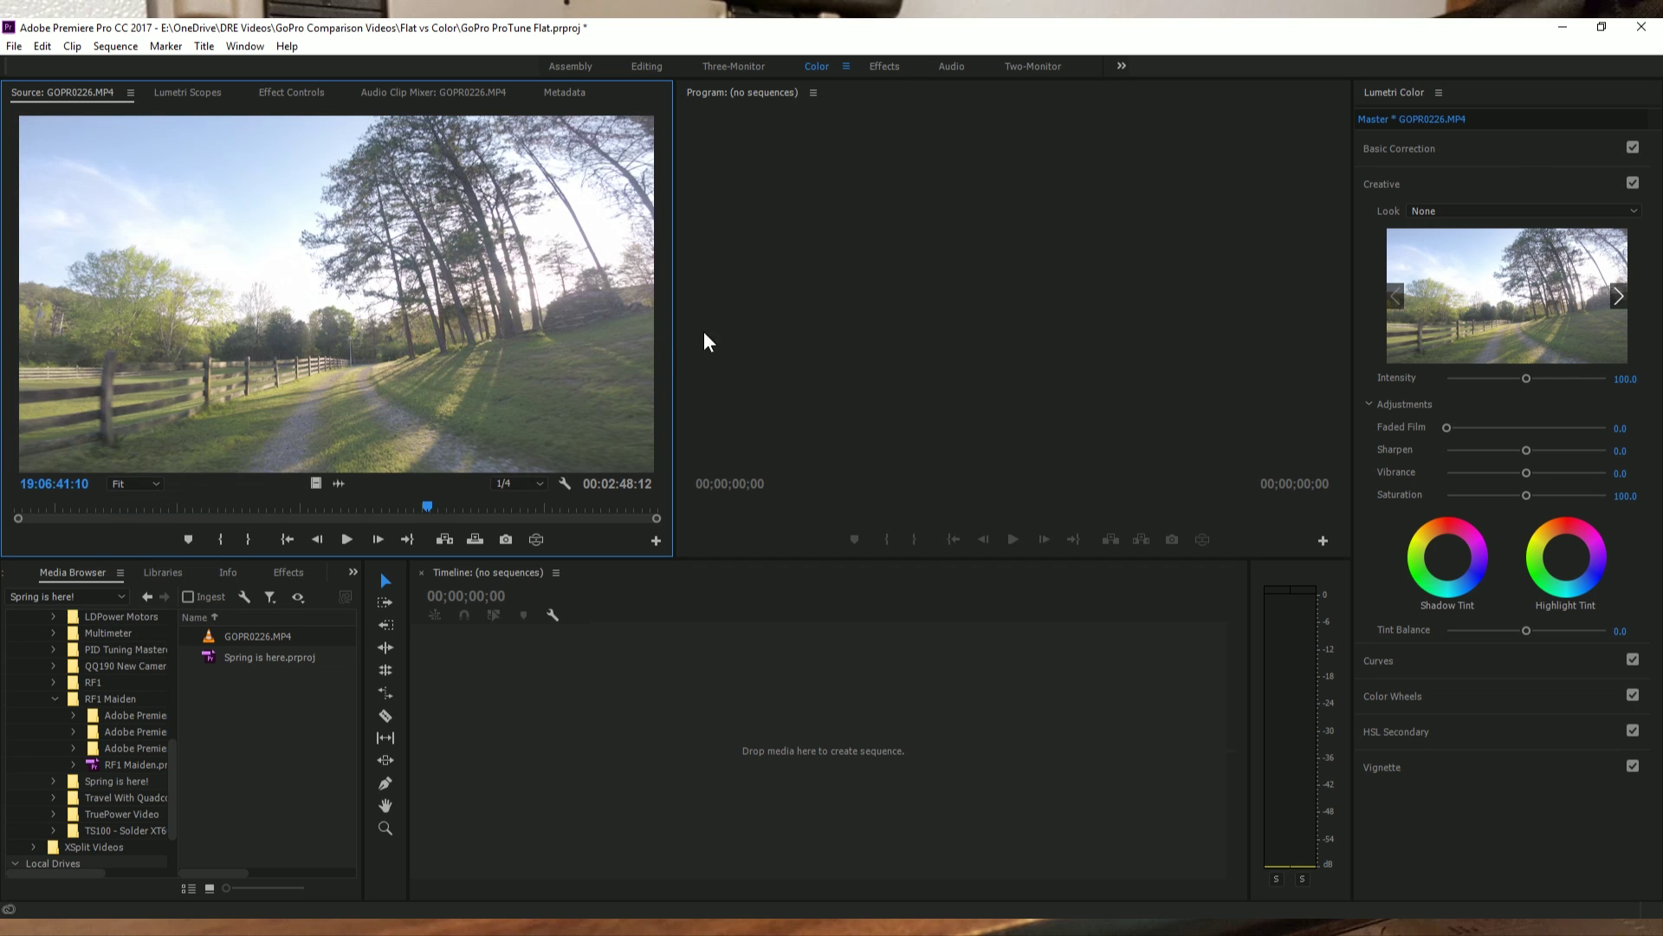
# Lower the Shadows of GOPR0226.MP4 to about -32.6 in the Basic Correction settings.
pyautogui.click(1487, 154)
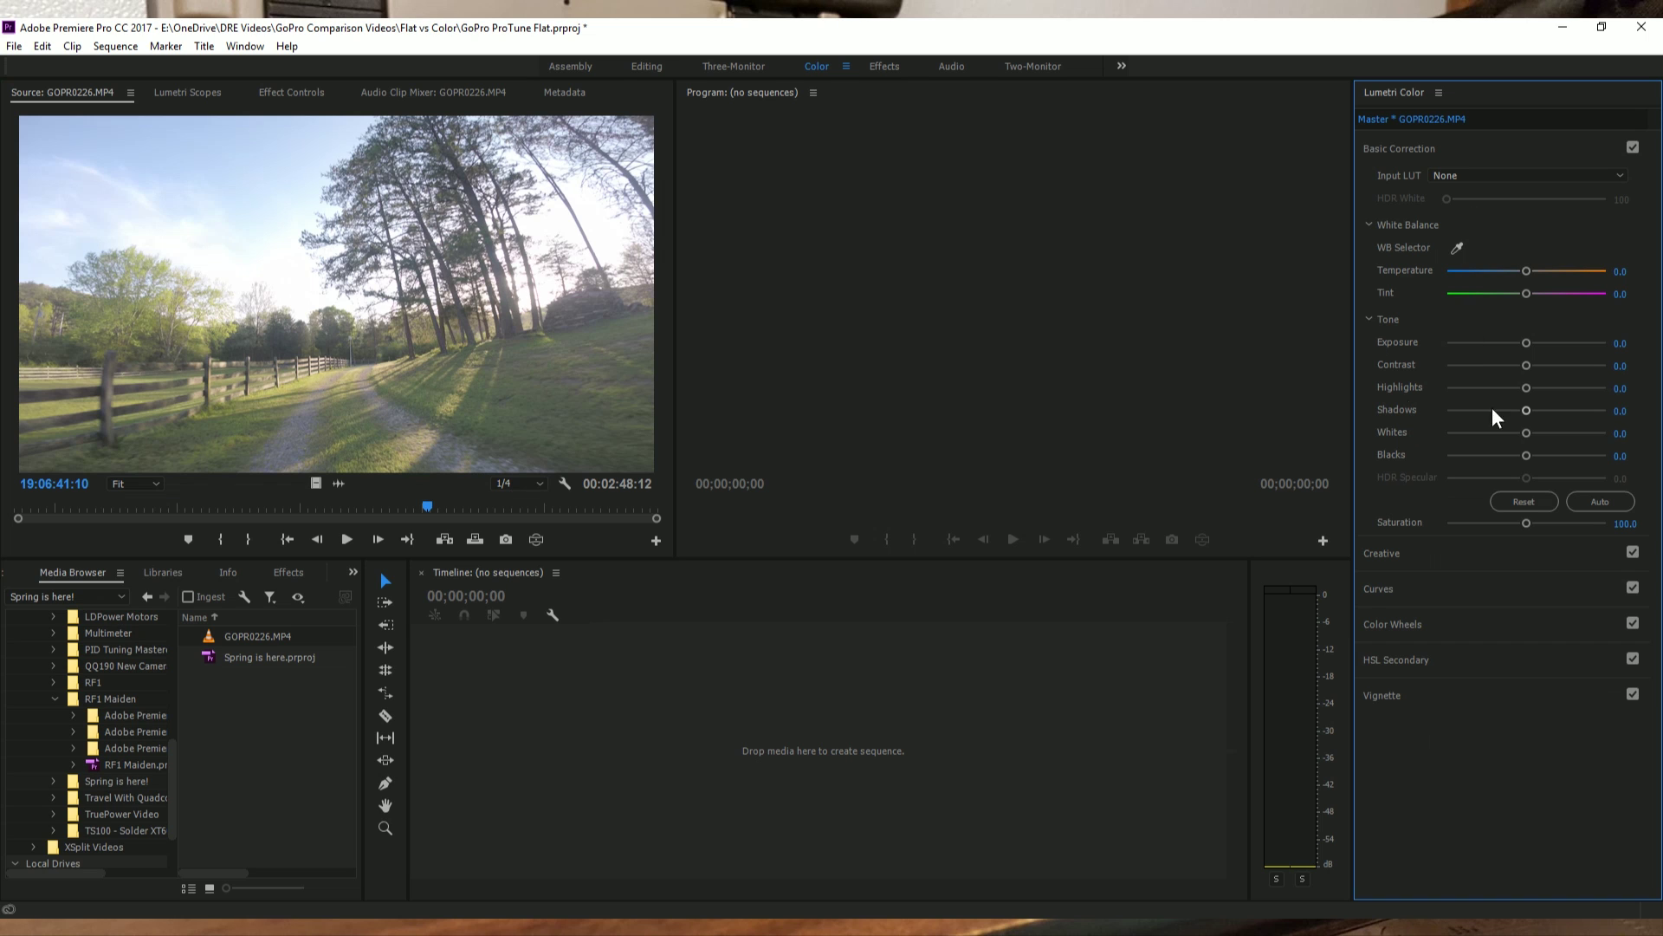
pyautogui.moveTo(1526, 411); pyautogui.dragTo(1483, 414)
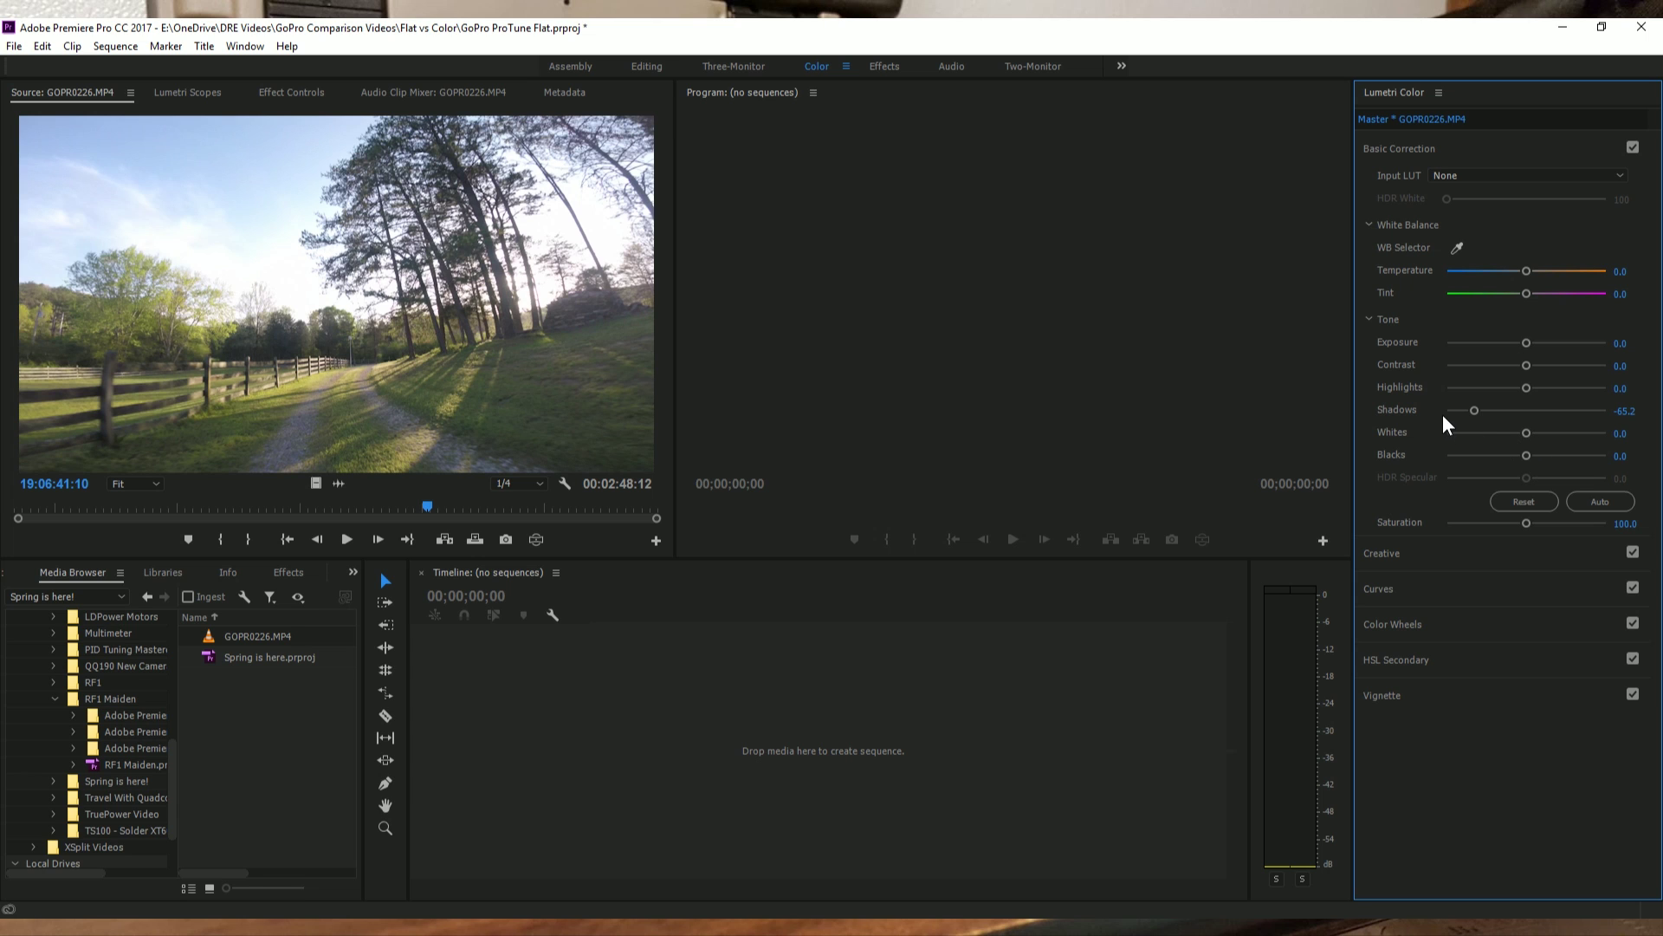
pyautogui.moveTo(1506, 409)
pyautogui.mouseDown()
pyautogui.moveTo(1554, 409)
pyautogui.moveTo(1509, 409)
pyautogui.mouseUp()
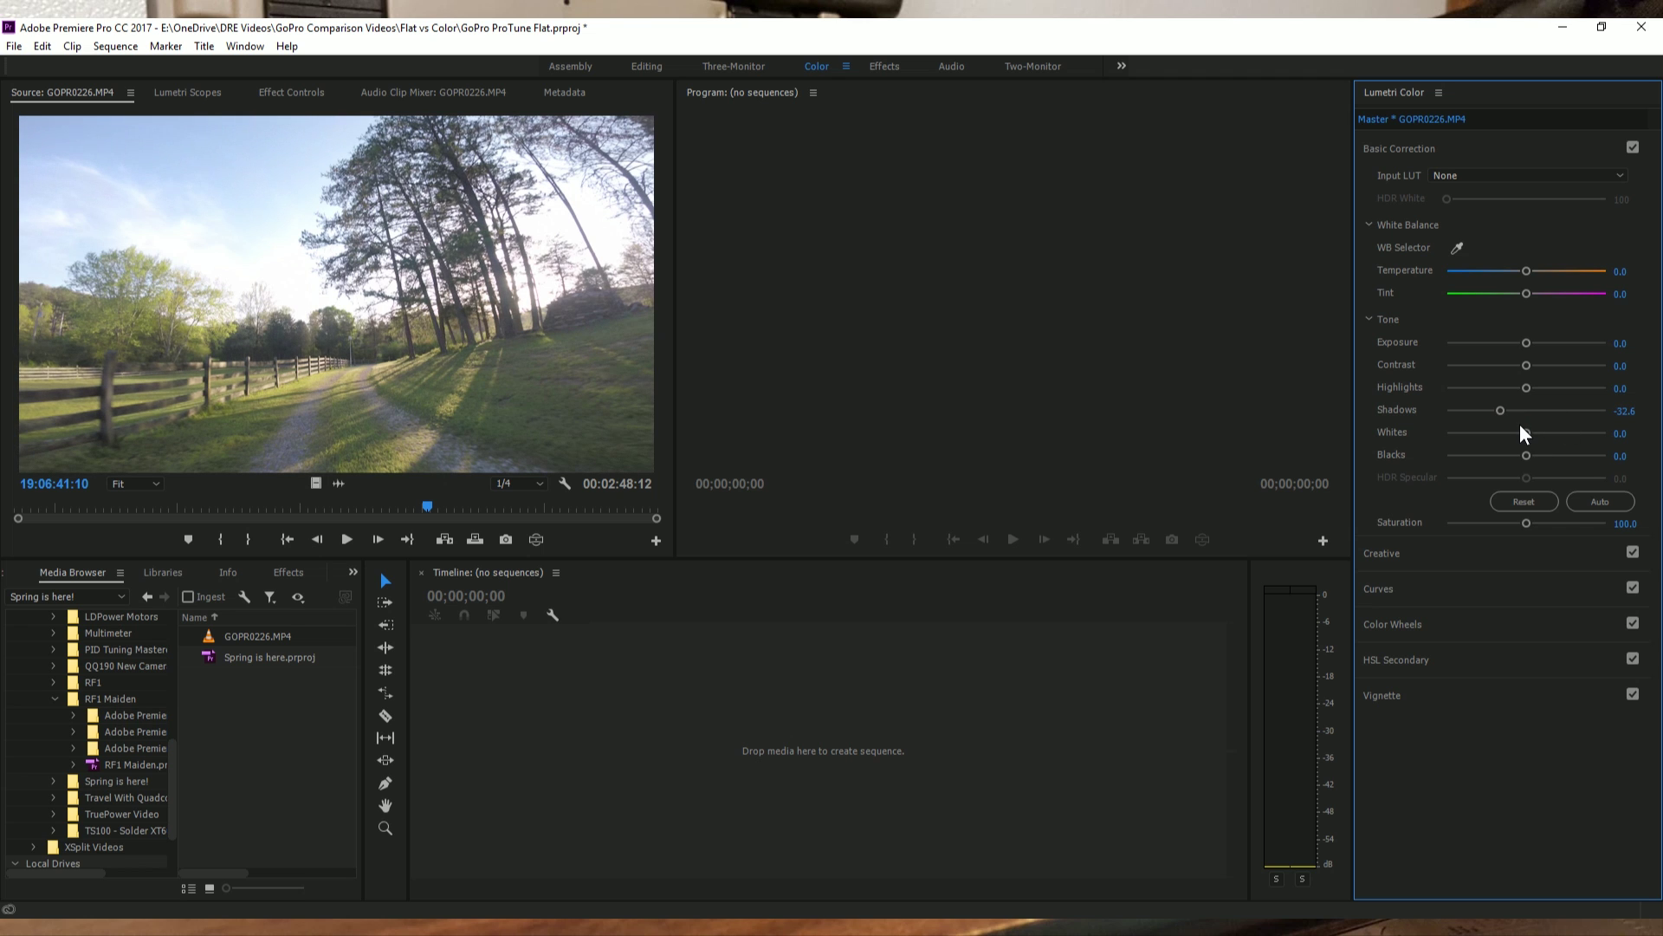
# Browse the Creative look presets for GOPR0226.MP4 and apply the IWLTBAP Altifi look.
pyautogui.click(1382, 553)
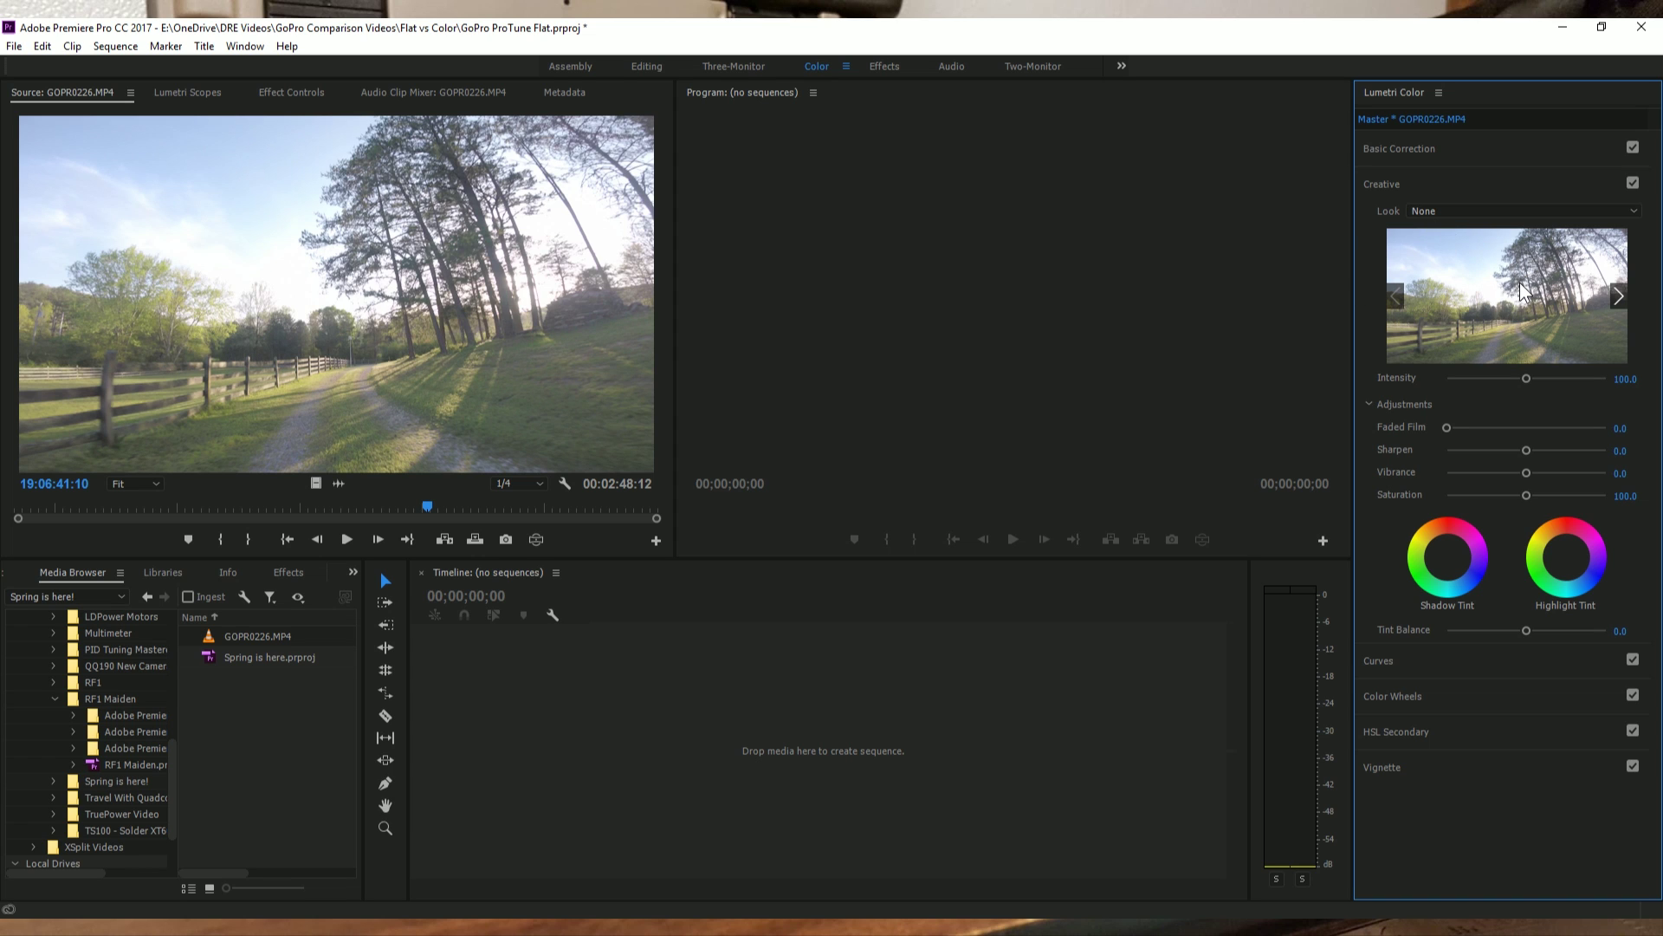
pyautogui.click(1619, 296)
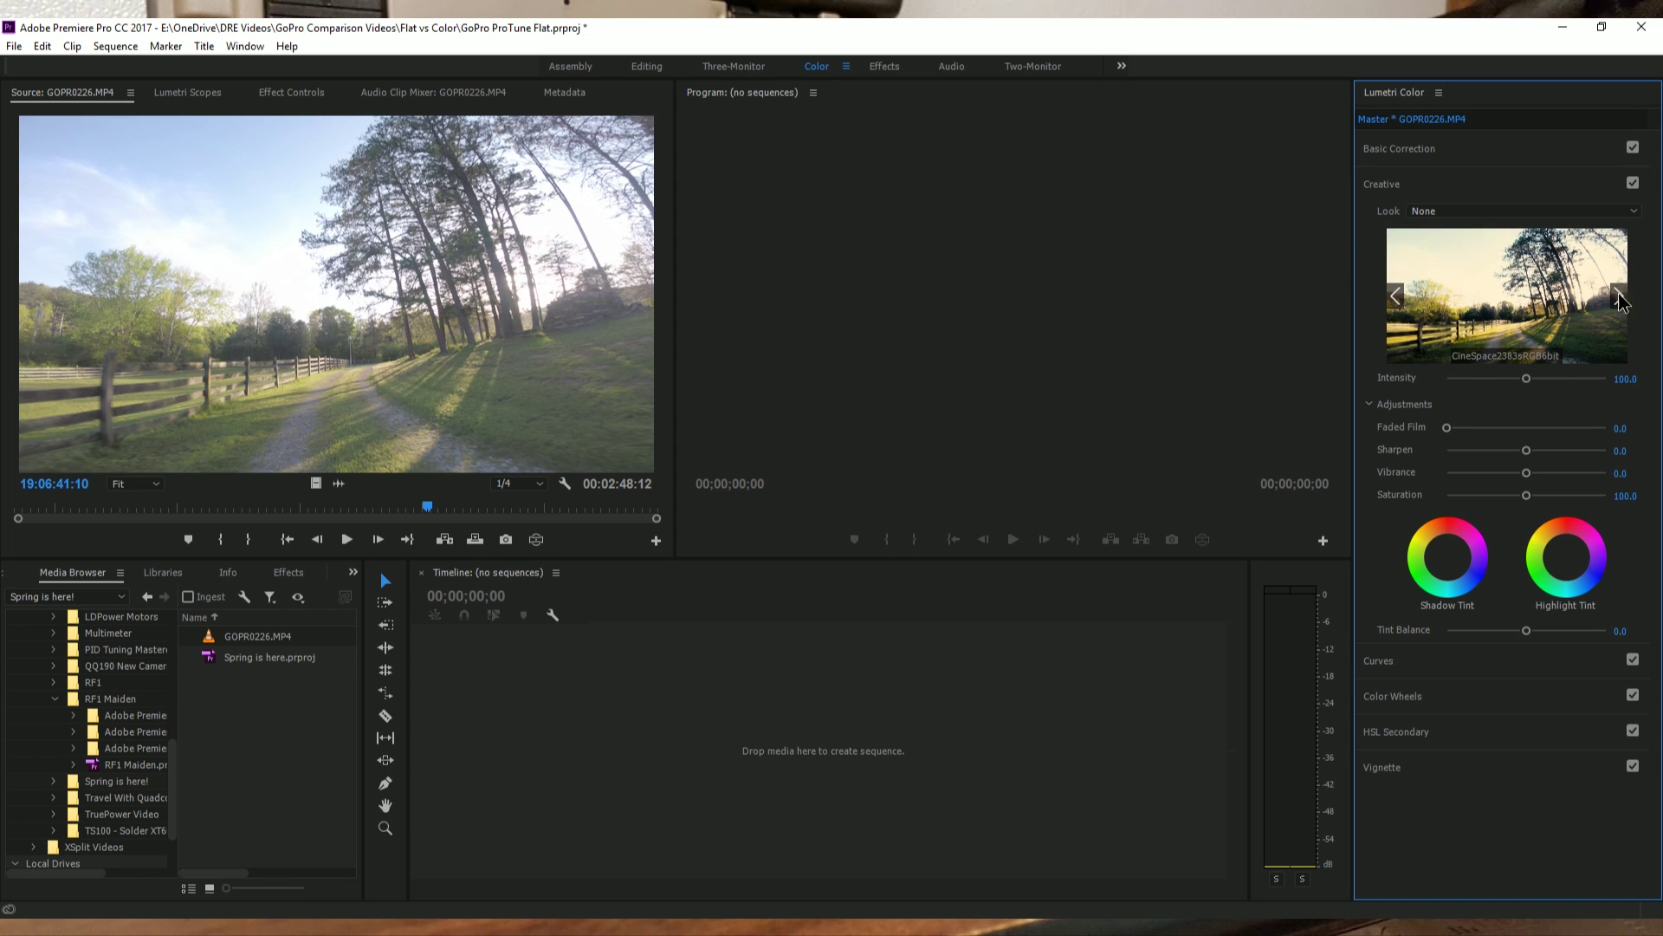
pyautogui.click(1618, 296)
pyautogui.click(1618, 295)
pyautogui.click(1618, 295)
pyautogui.click(1619, 296)
pyautogui.click(1618, 296)
pyautogui.click(1618, 295)
pyautogui.click(1524, 299)
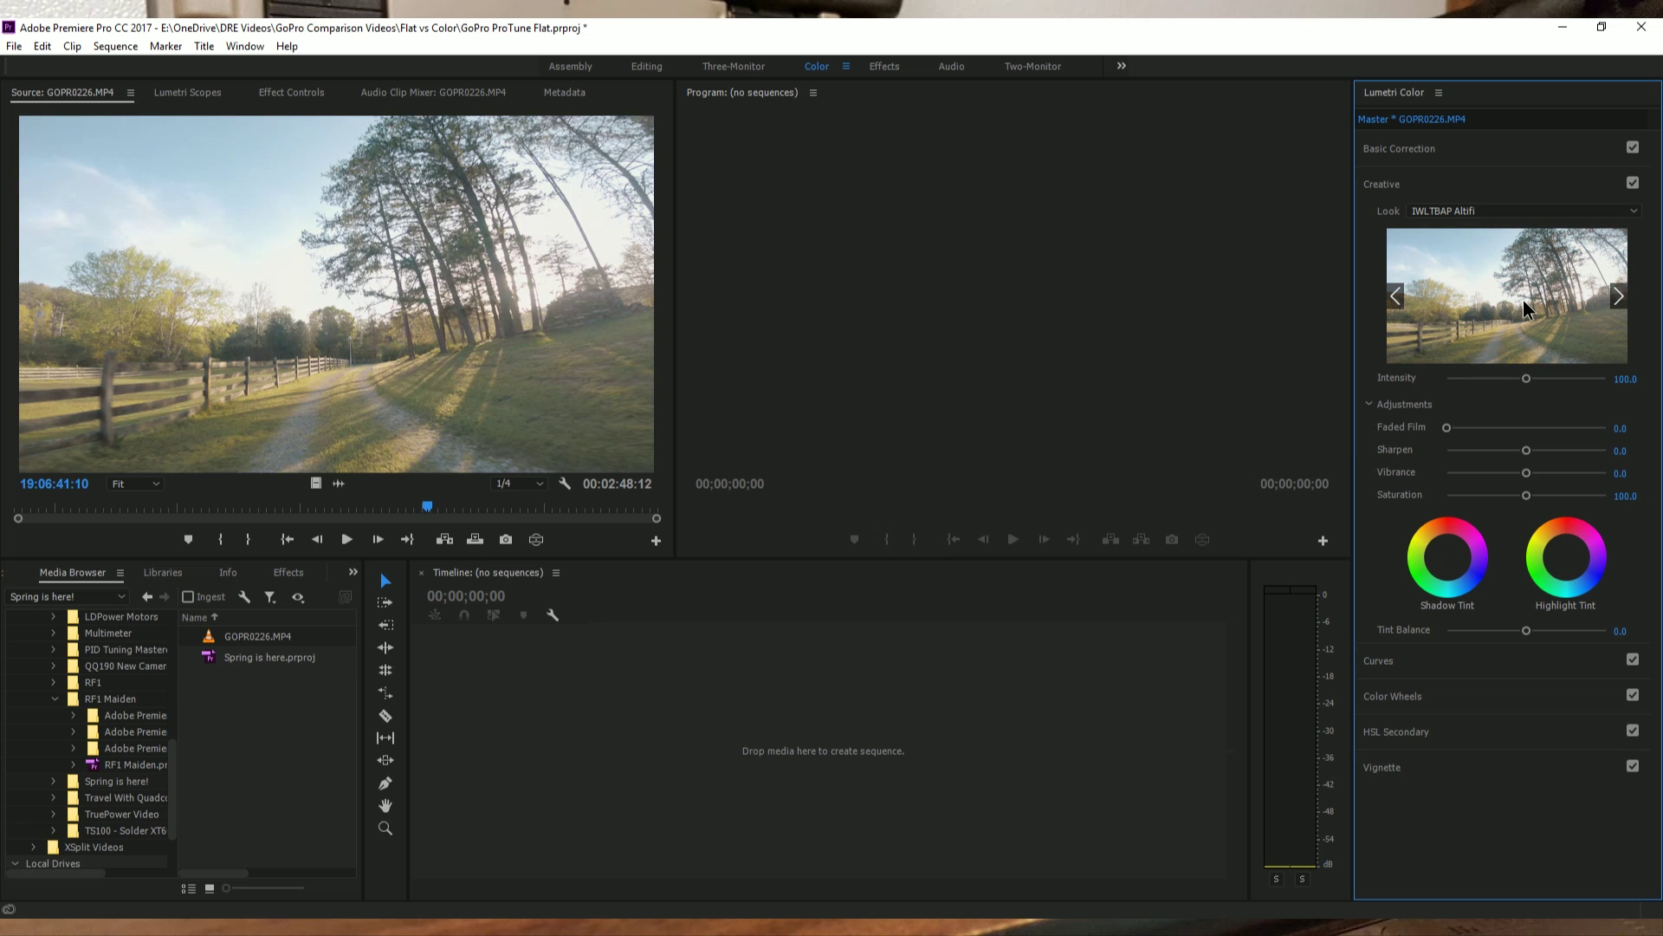
# Change the look of GOPR0226.MP4 to IWLTBAP Alyper and play a few seconds of the graded clip.
pyautogui.click(1619, 296)
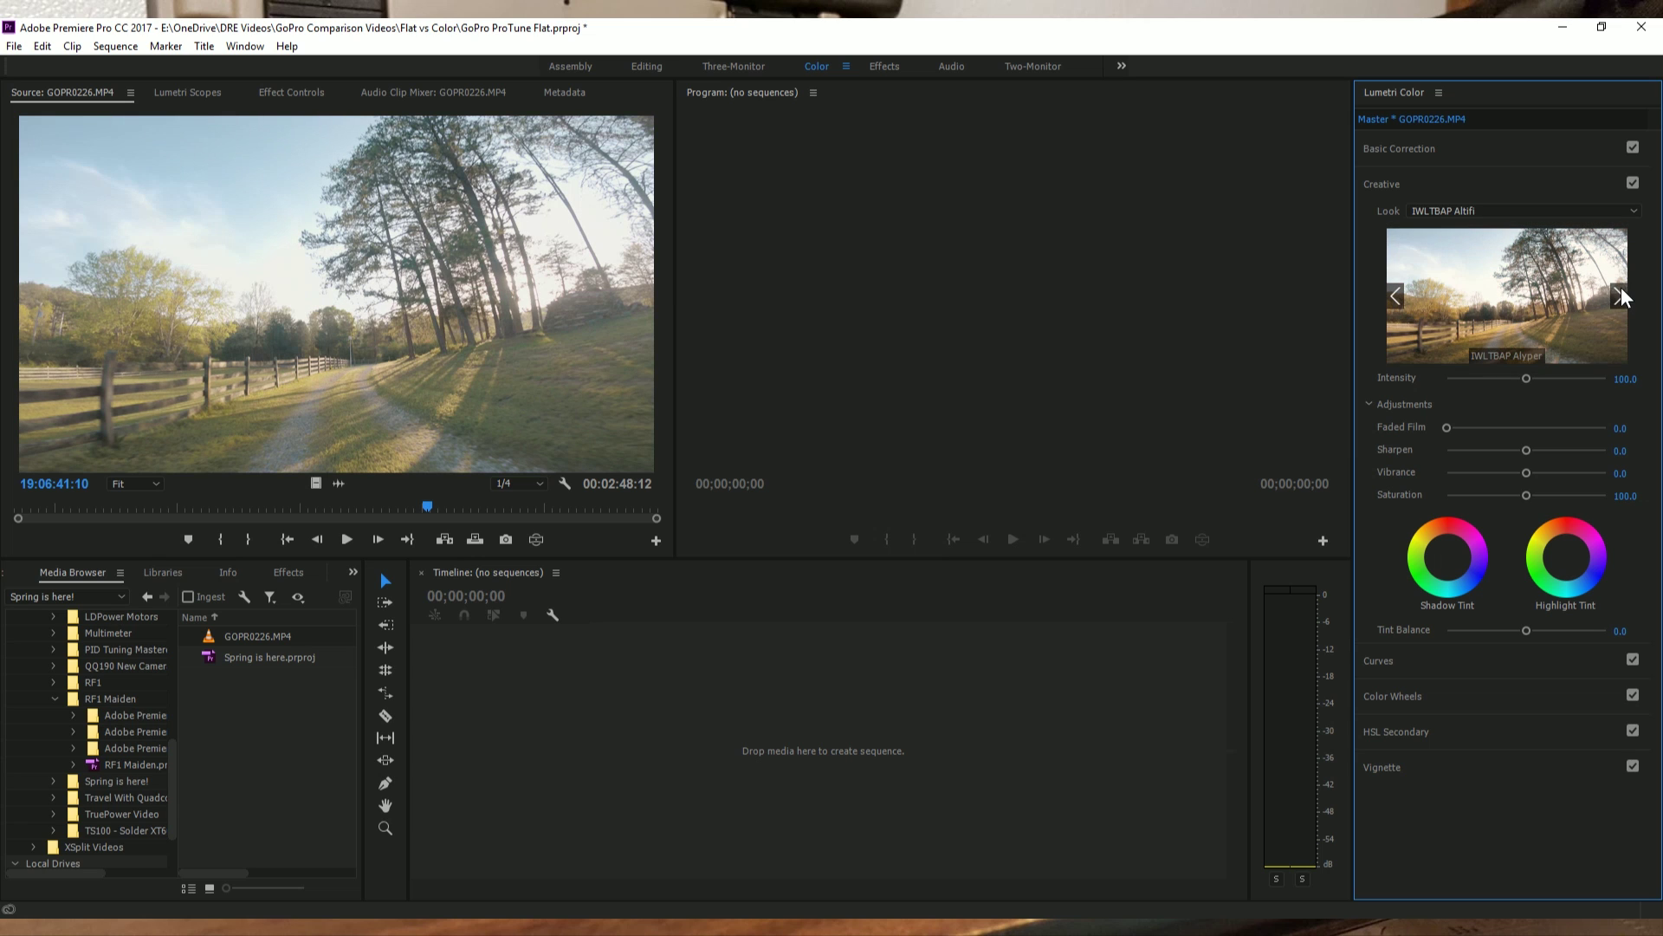
pyautogui.click(1526, 300)
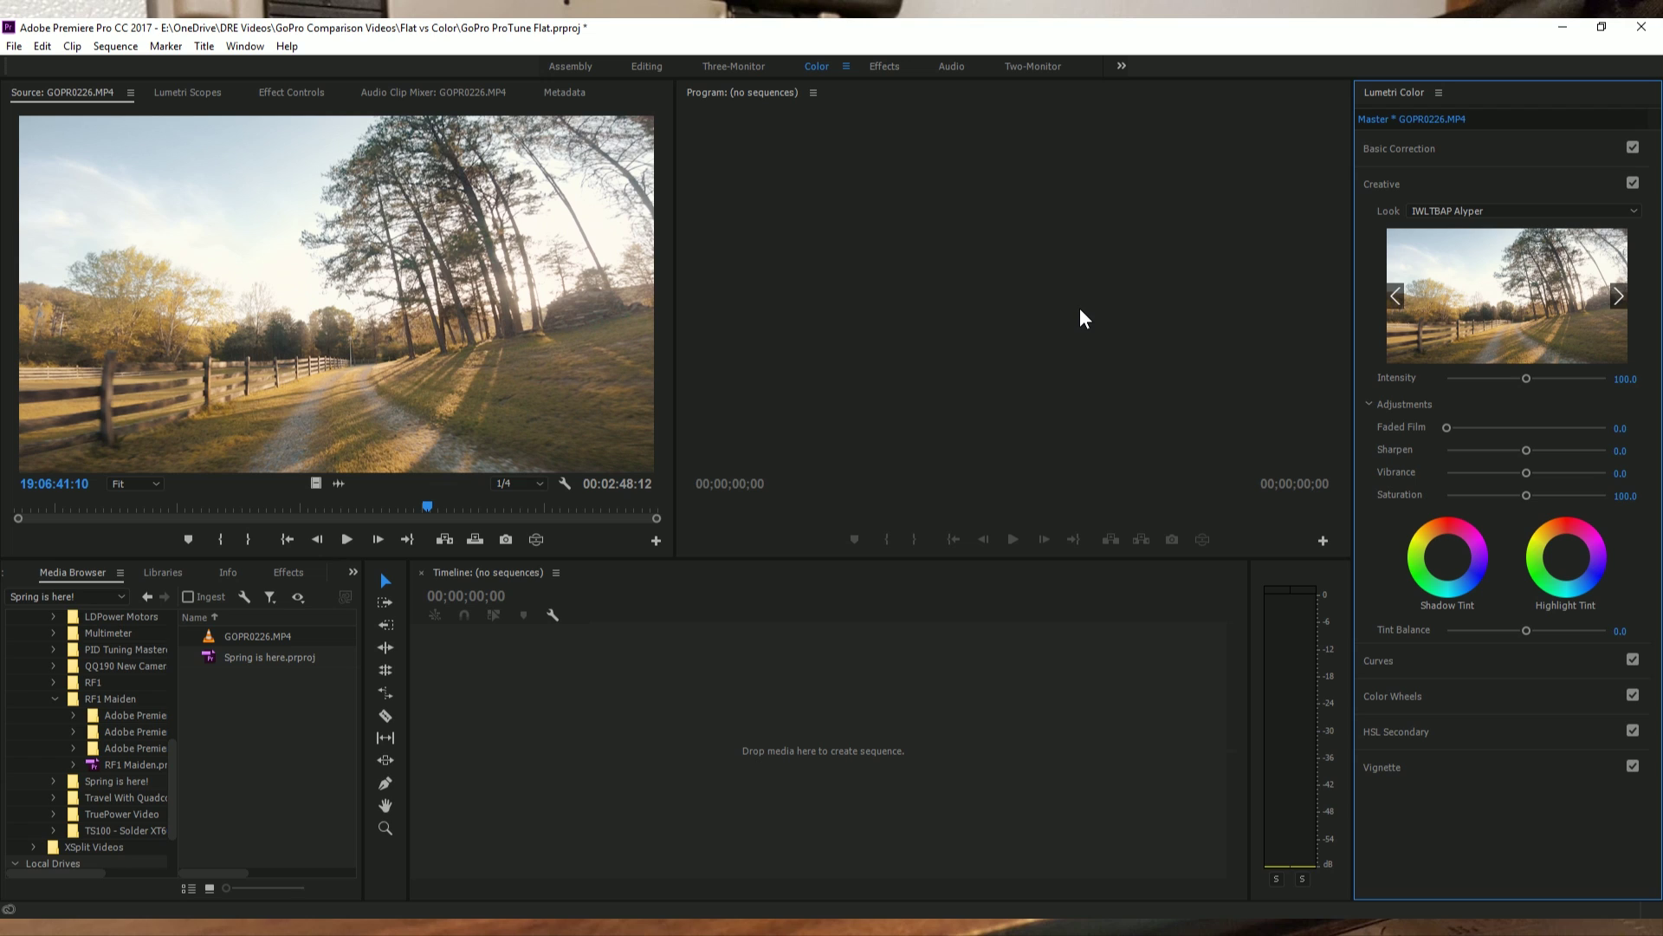
pyautogui.click(497, 314)
pyautogui.press('space')
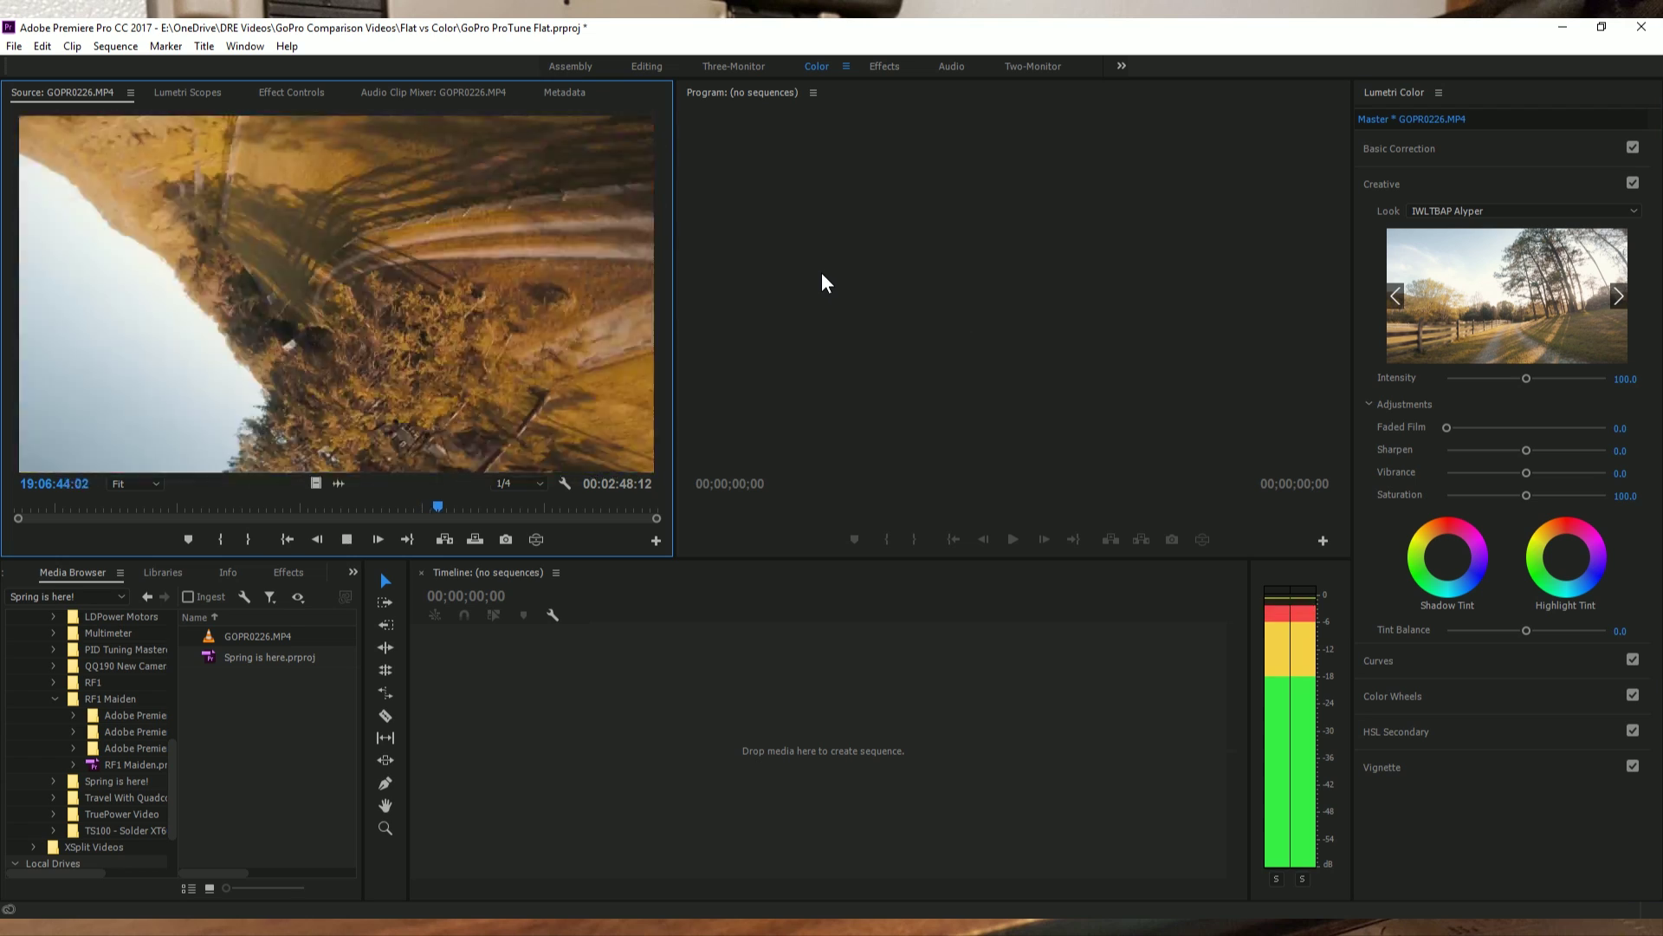
pyautogui.press('space')
# Replace the look of GOPR0226.MP4 with the IWLTBAP Batiog preset.
pyautogui.click(1619, 295)
pyautogui.click(1618, 295)
pyautogui.click(1618, 296)
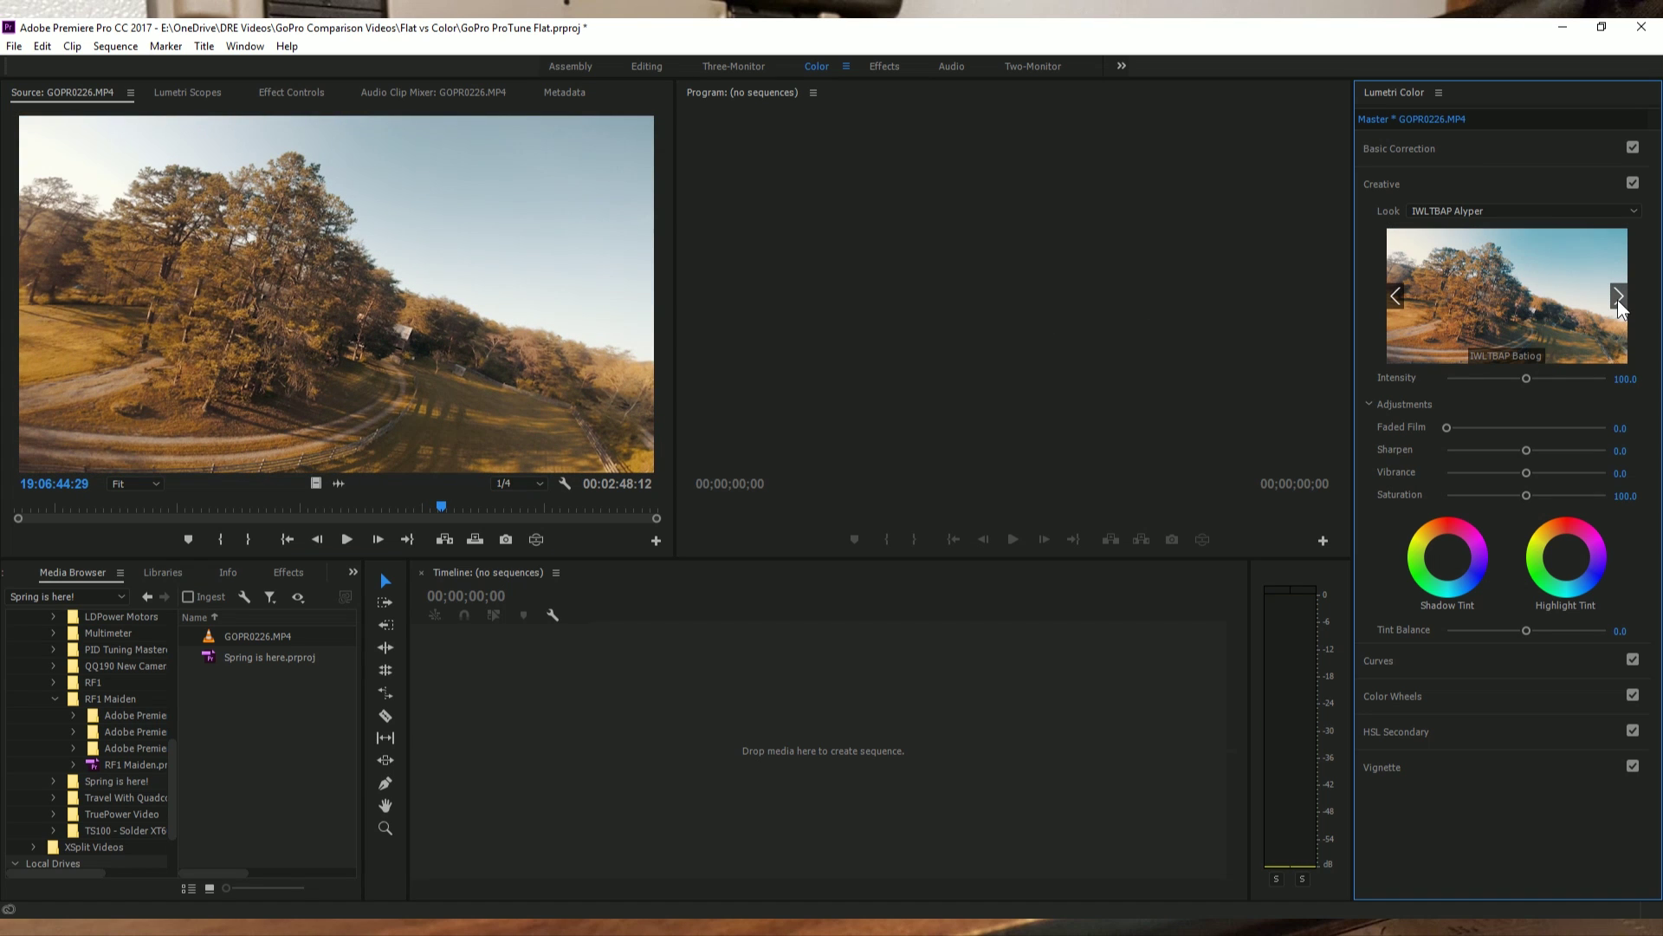
pyautogui.click(1541, 306)
# Apply the IWLTBAP Beskis look to GOPR0226.MP4, and replace it with the preset that precedes it.
pyautogui.click(1617, 296)
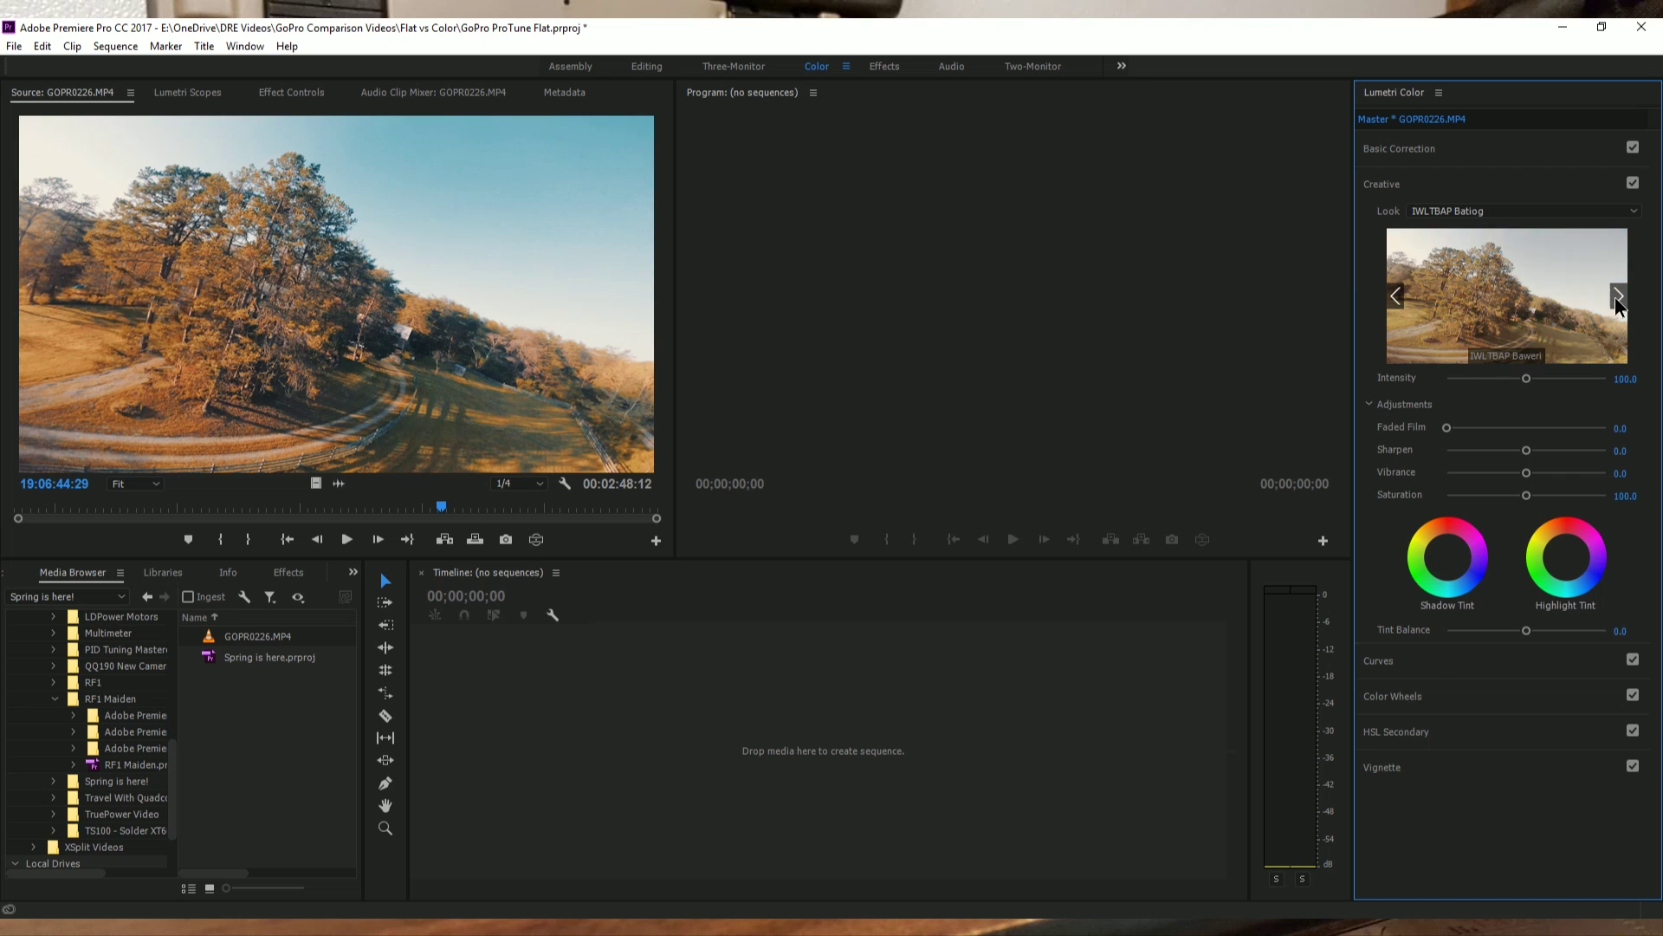
pyautogui.click(1406, 300)
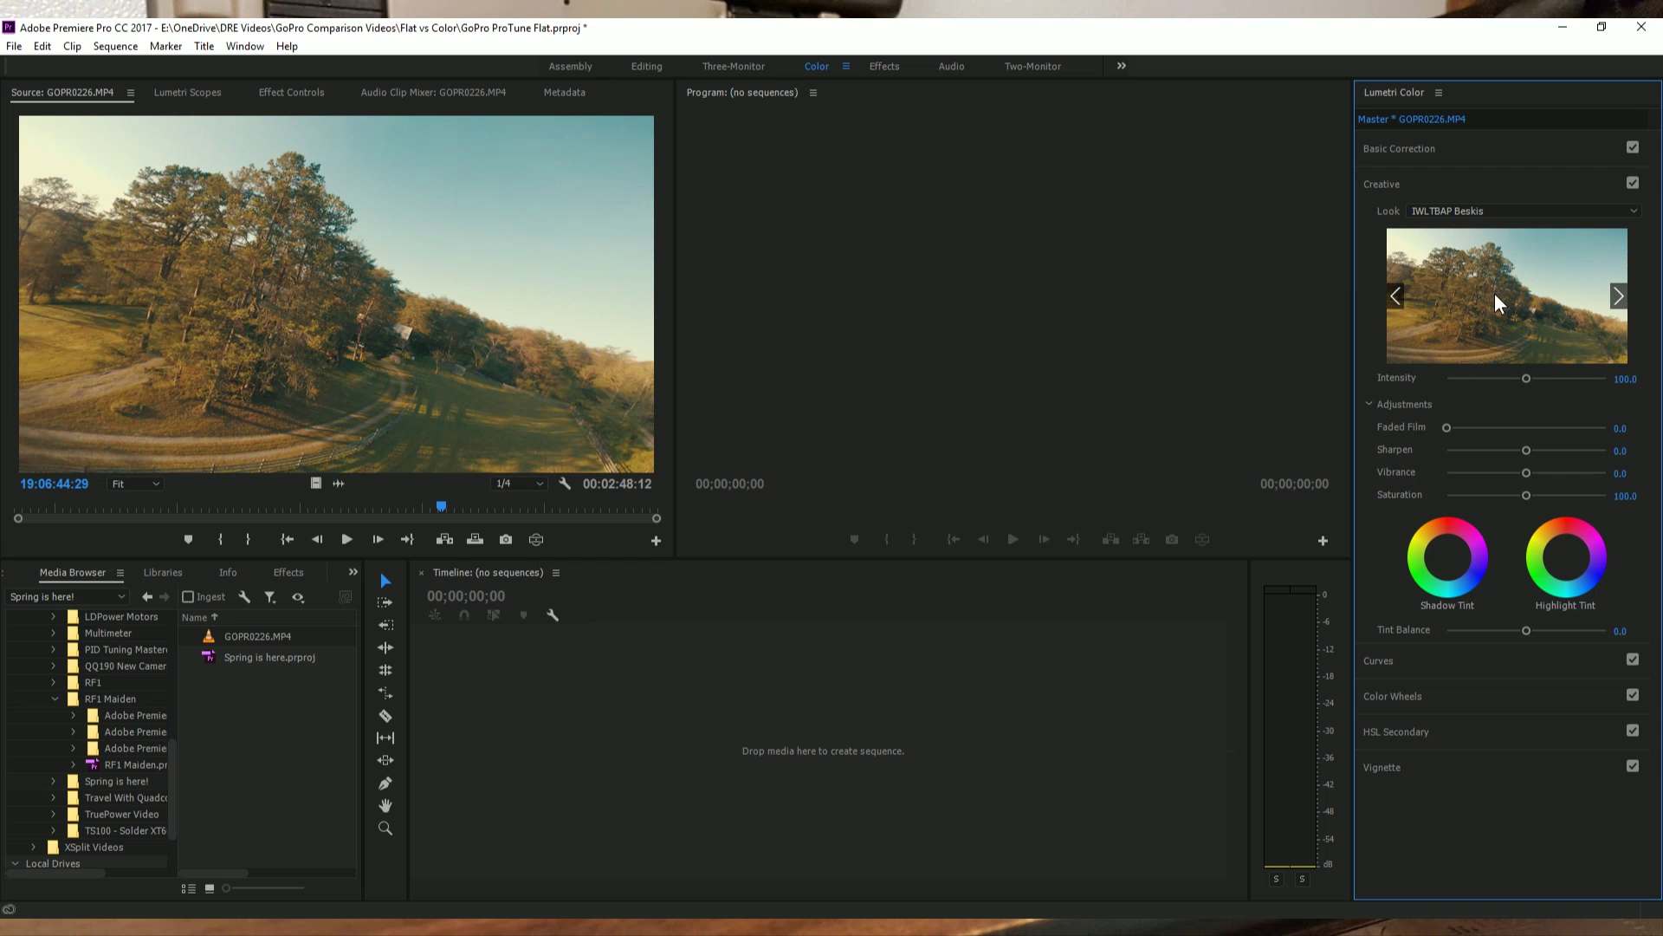
pyautogui.click(1395, 299)
pyautogui.click(1503, 301)
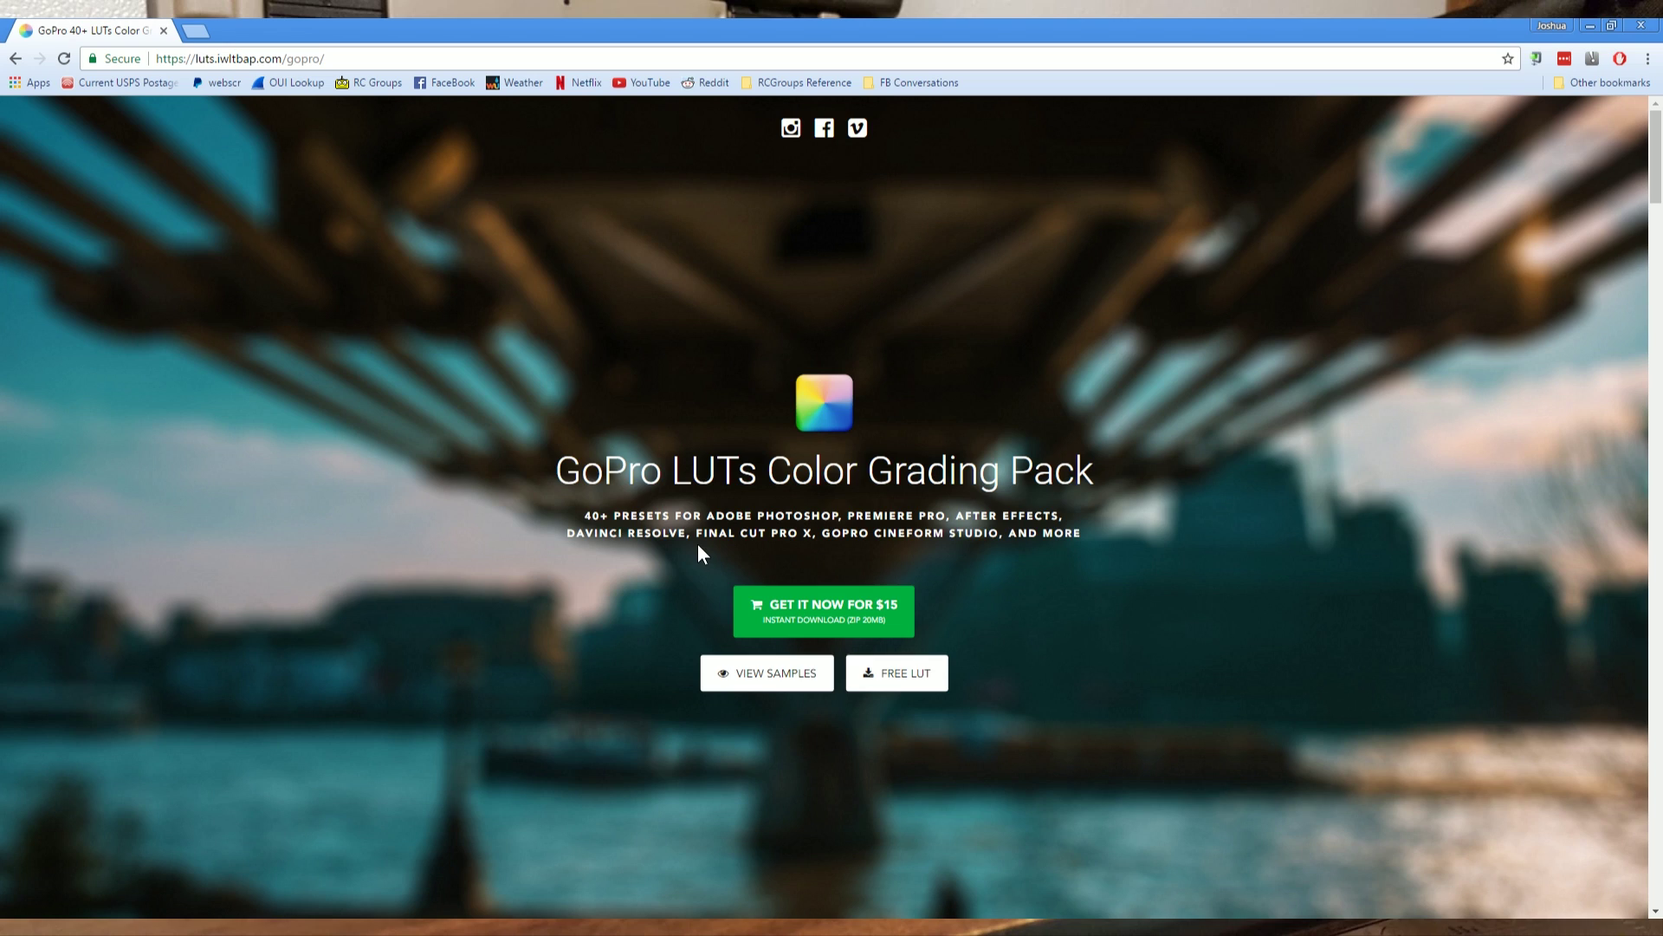
# Examine the Preview gallery on the GoPro LUTs Color Grading Pack web page, comparing the Fuccle sample with its ungraded version.
pyautogui.scroll(-20, 698, 543)
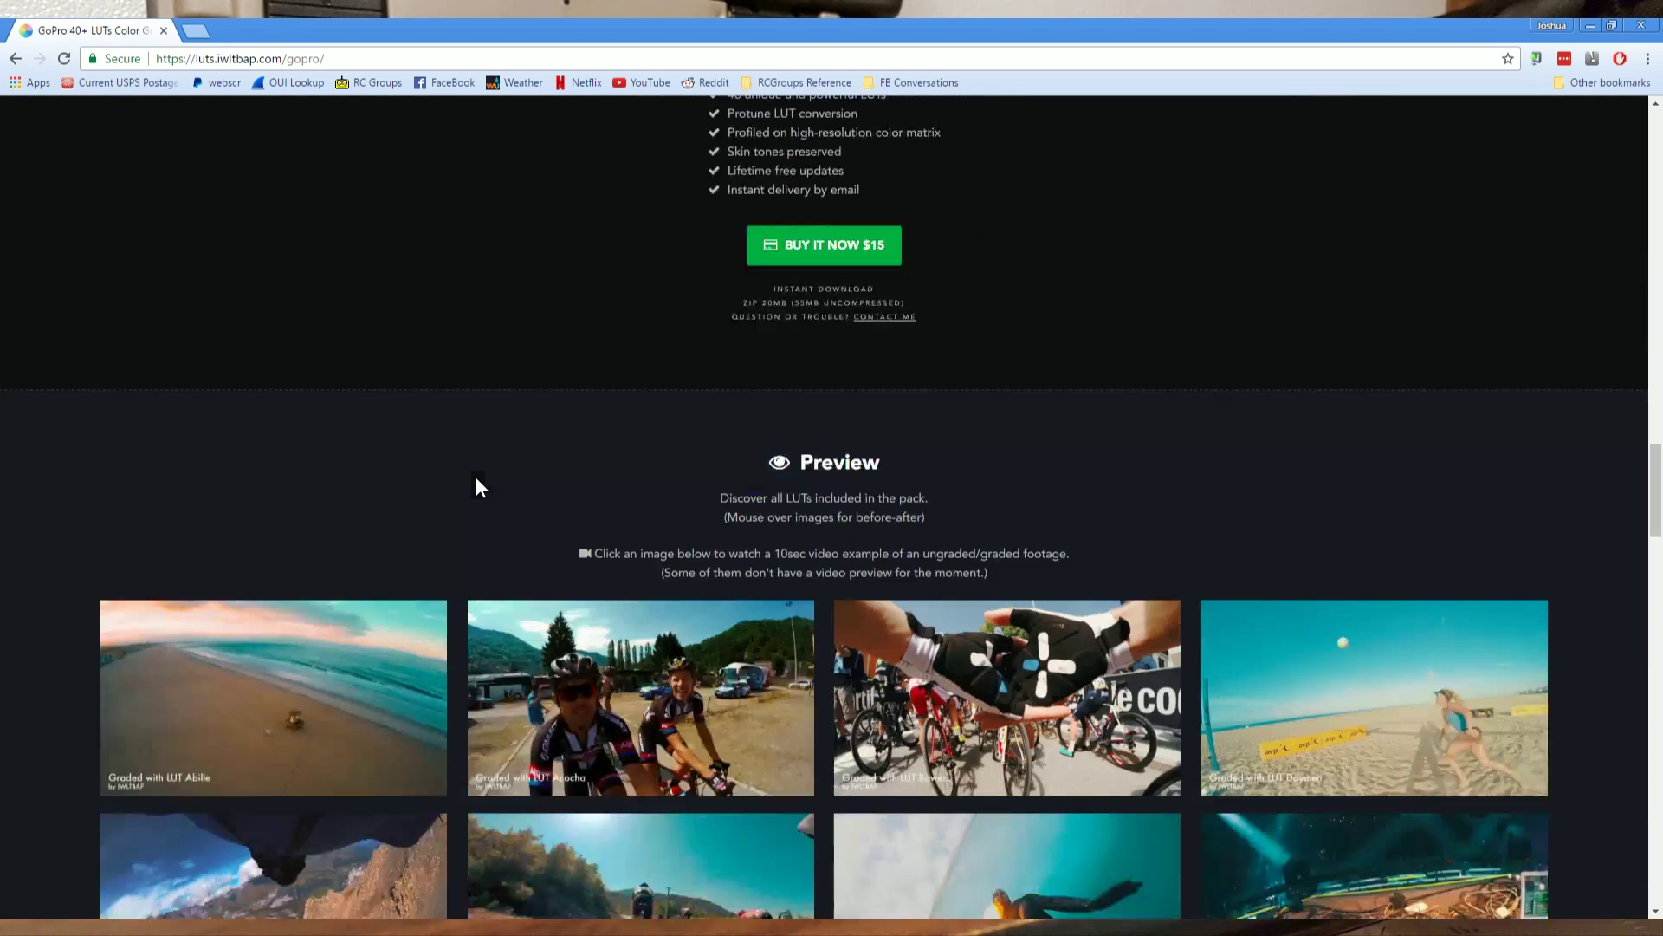
pyautogui.scroll(-5, 476, 476)
pyautogui.moveTo(194, 528)
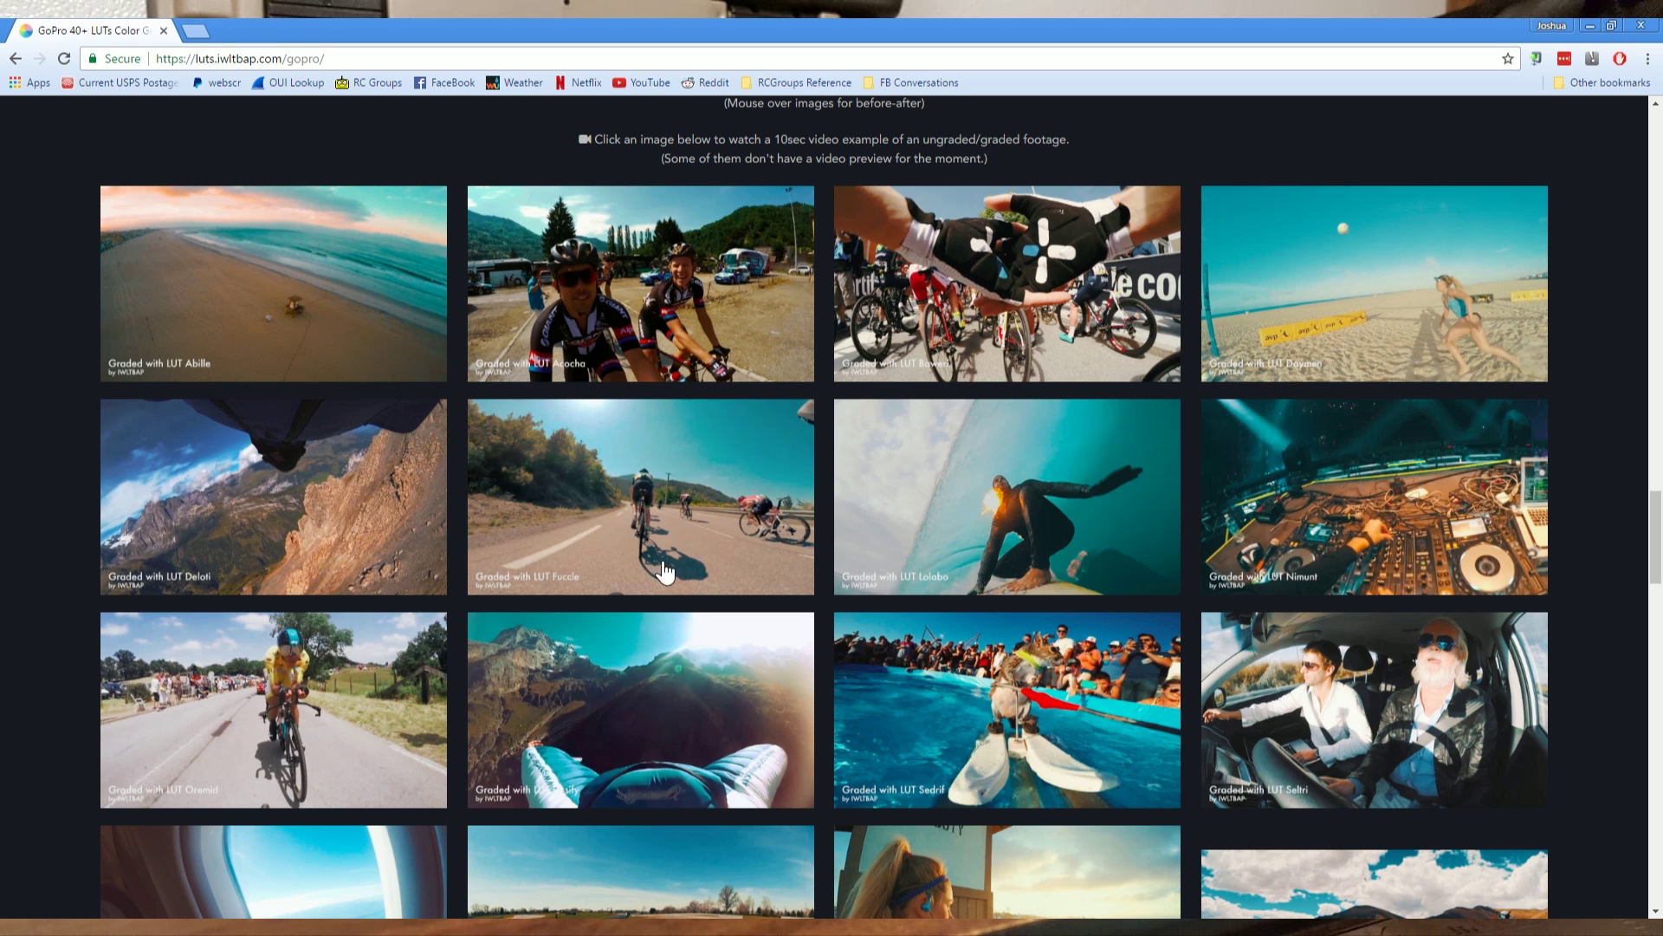
pyautogui.moveTo(726, 564)
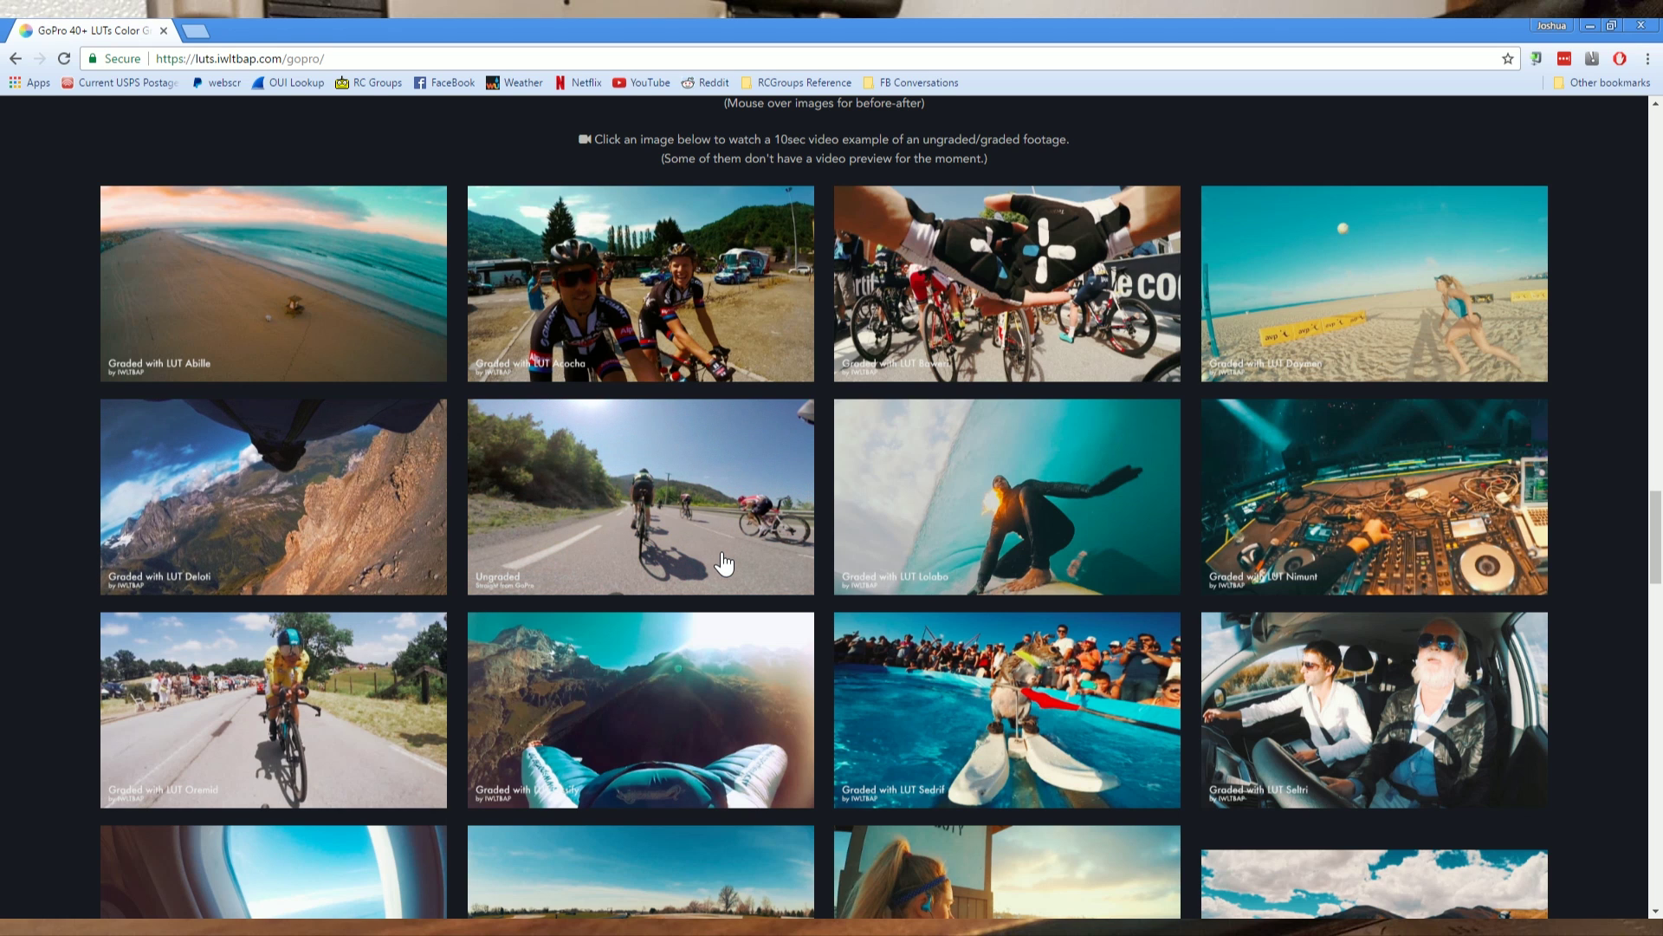